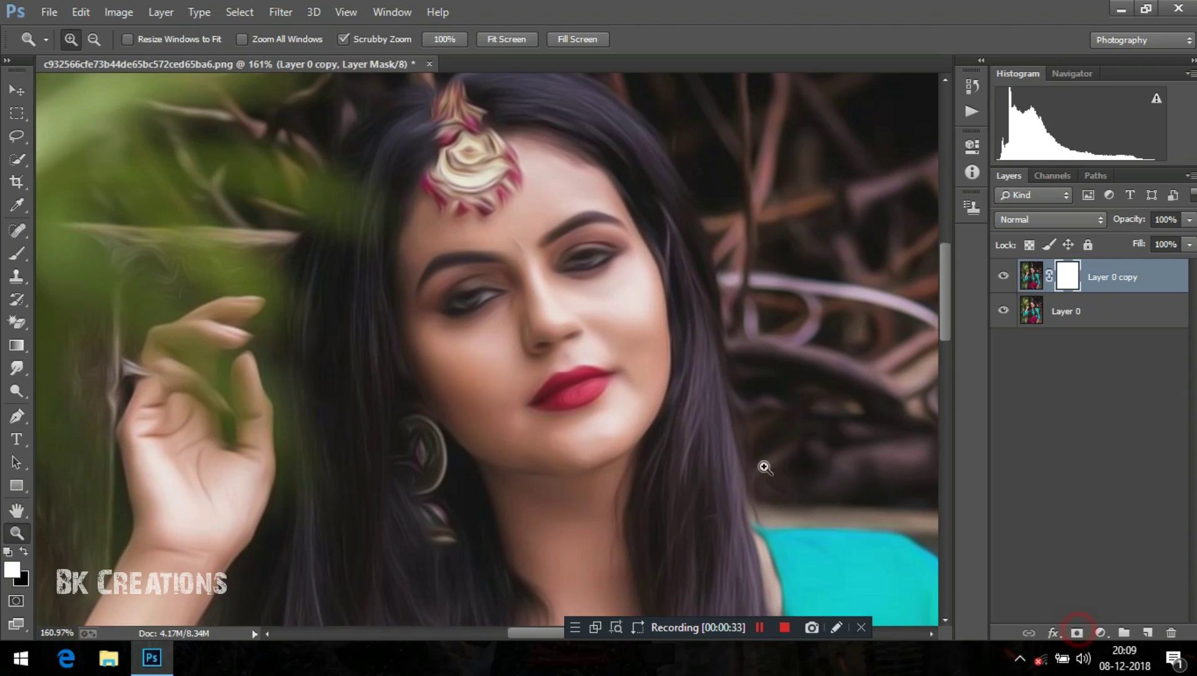
# Step: Paint black on the Layer 0 copy mask over both eyes with a size 9 brush at 48% opacity
pyautogui.click(15, 253)
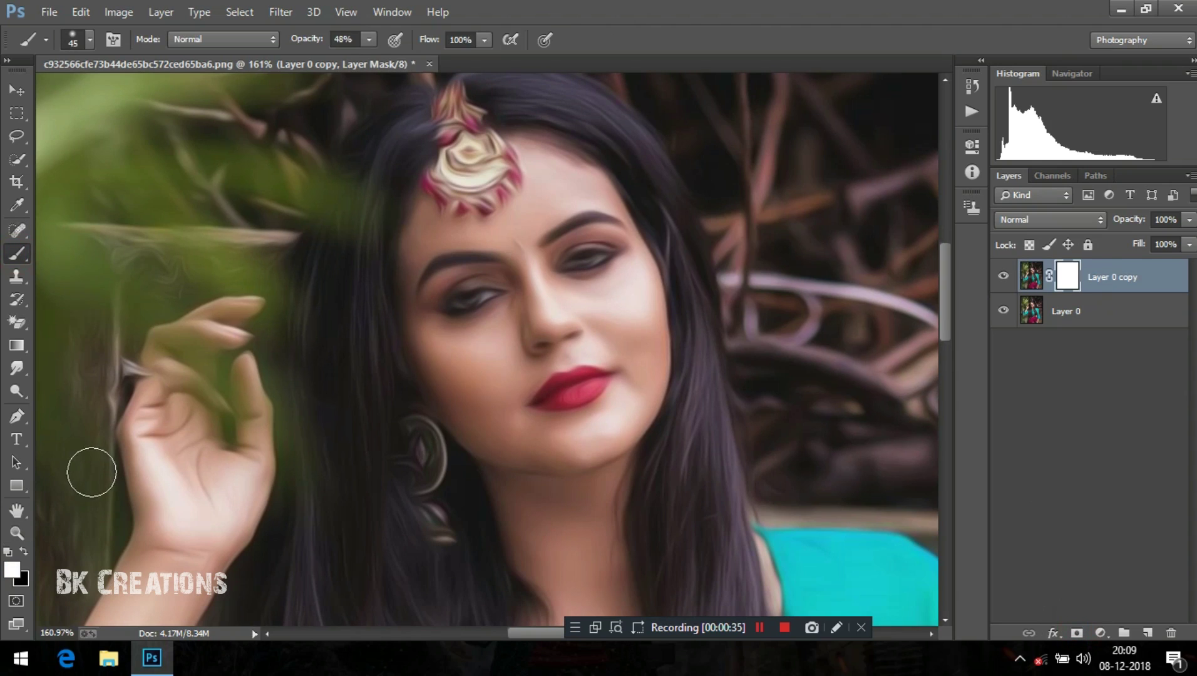
pyautogui.click(24, 551)
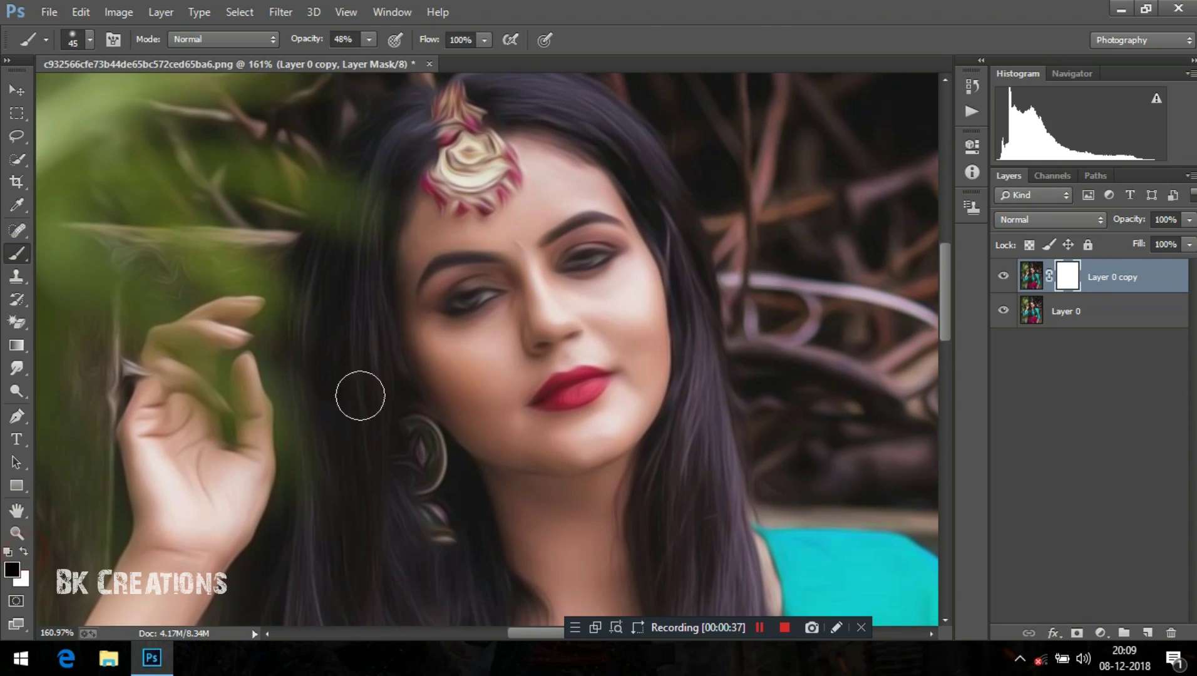
pyautogui.press('[')
pyautogui.press('[')
pyautogui.press('[')
pyautogui.press('[')
pyautogui.press('[')
pyautogui.press('[')
pyautogui.press('[')
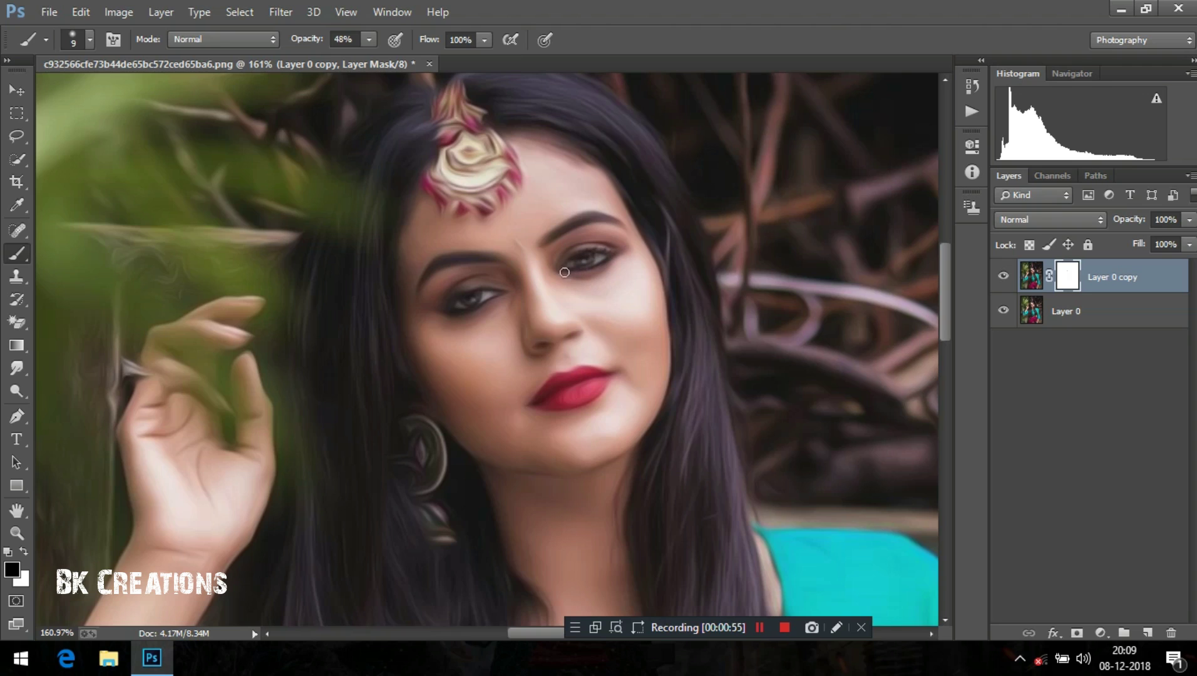
pyautogui.moveTo(472, 298); pyautogui.dragTo(455, 310)
# Step: Compare the portrait with and without Layer 0 copy, both close up and with the whole image in view
pyautogui.click(1004, 276)
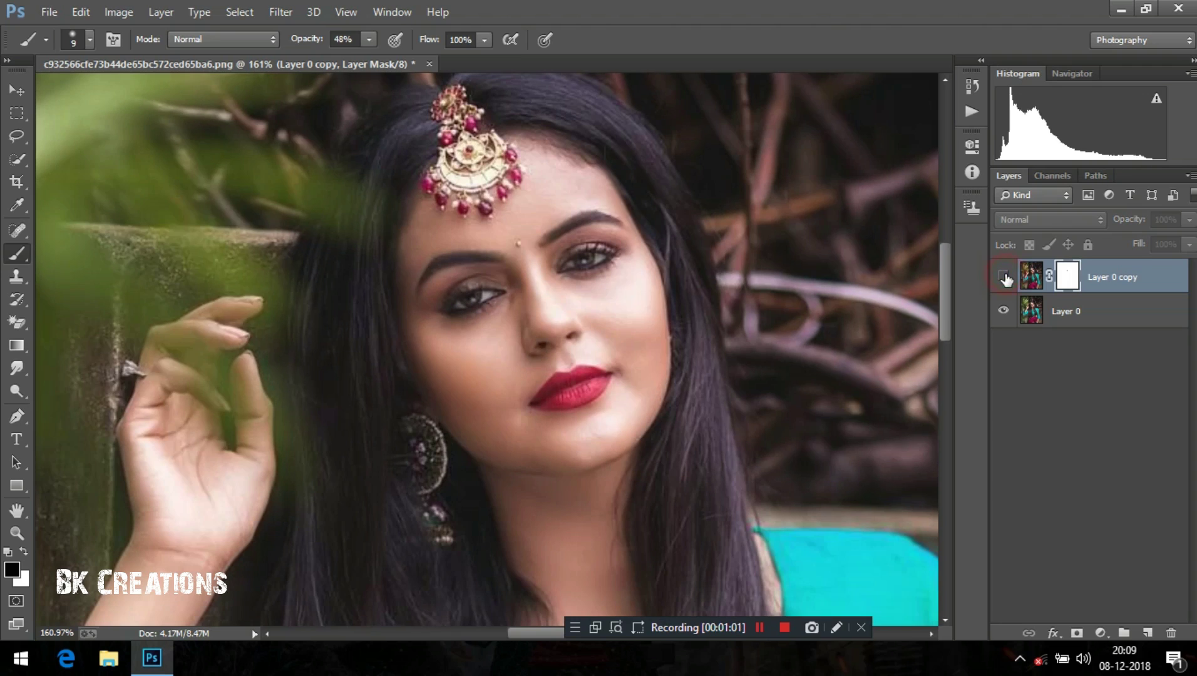
pyautogui.click(1004, 276)
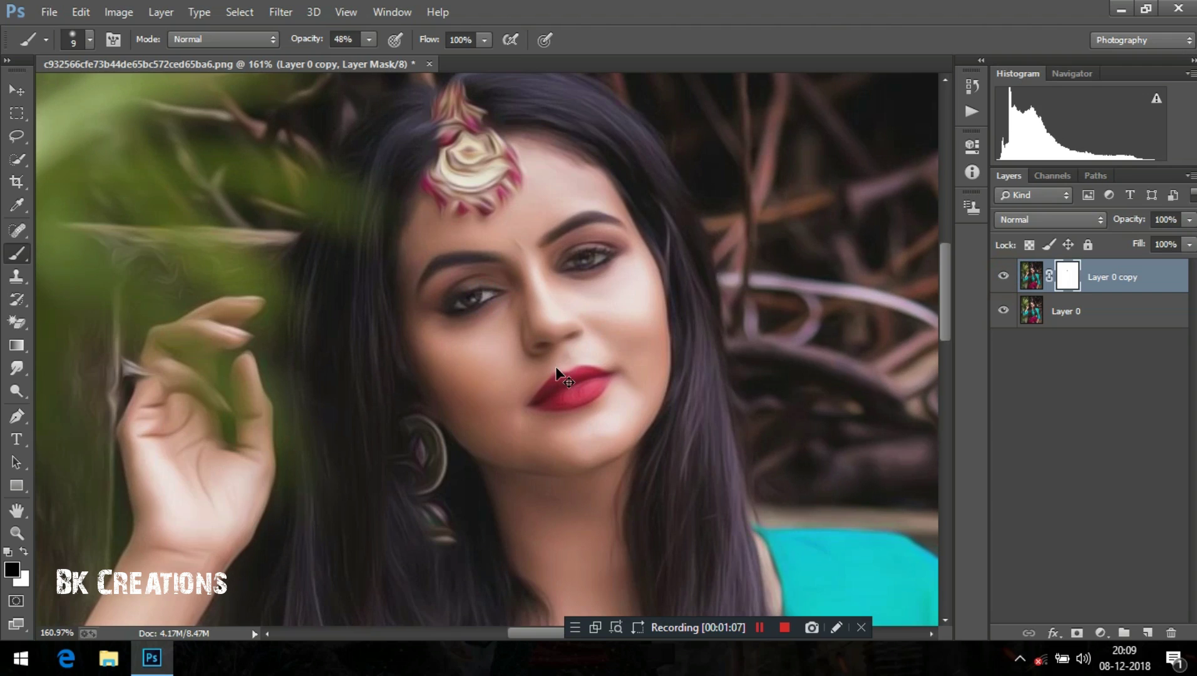
pyautogui.hotkey('ctrl', '0')
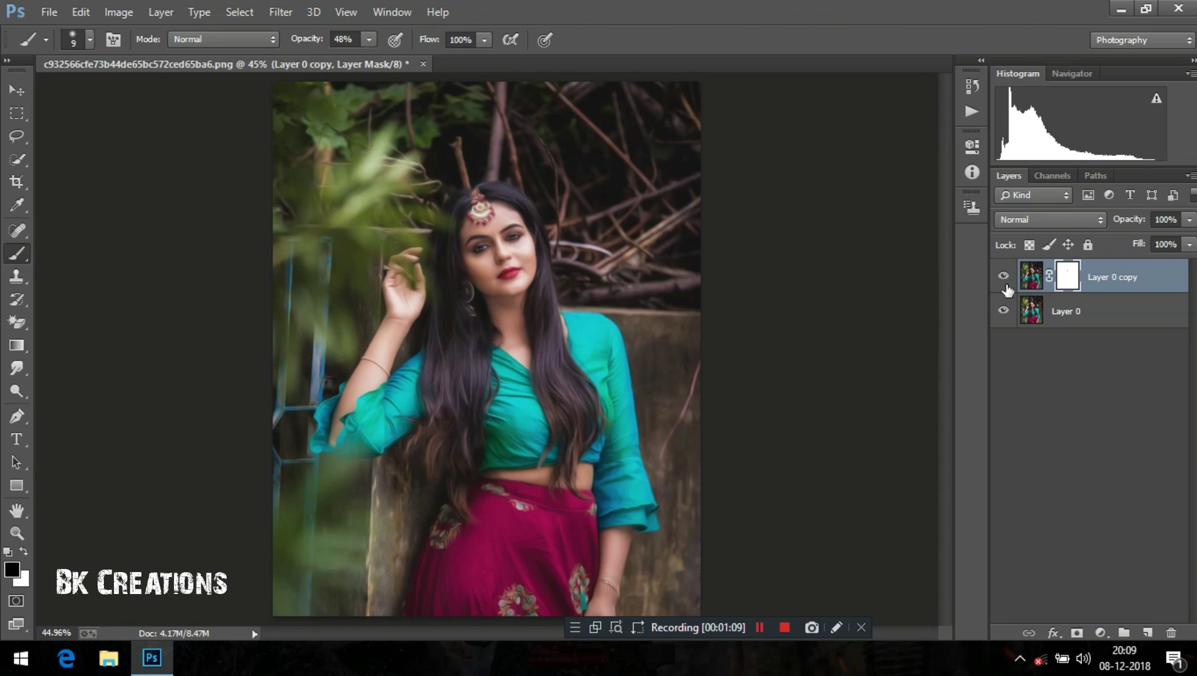
pyautogui.click(1004, 276)
pyautogui.click(1004, 277)
# Step: Merge Layer 0 copy with Layer 0 and duplicate the merged layer
pyautogui.keyDown('ctrl'); pyautogui.click(1064, 310); pyautogui.keyUp('ctrl')
pyautogui.rightClick(1065, 310)
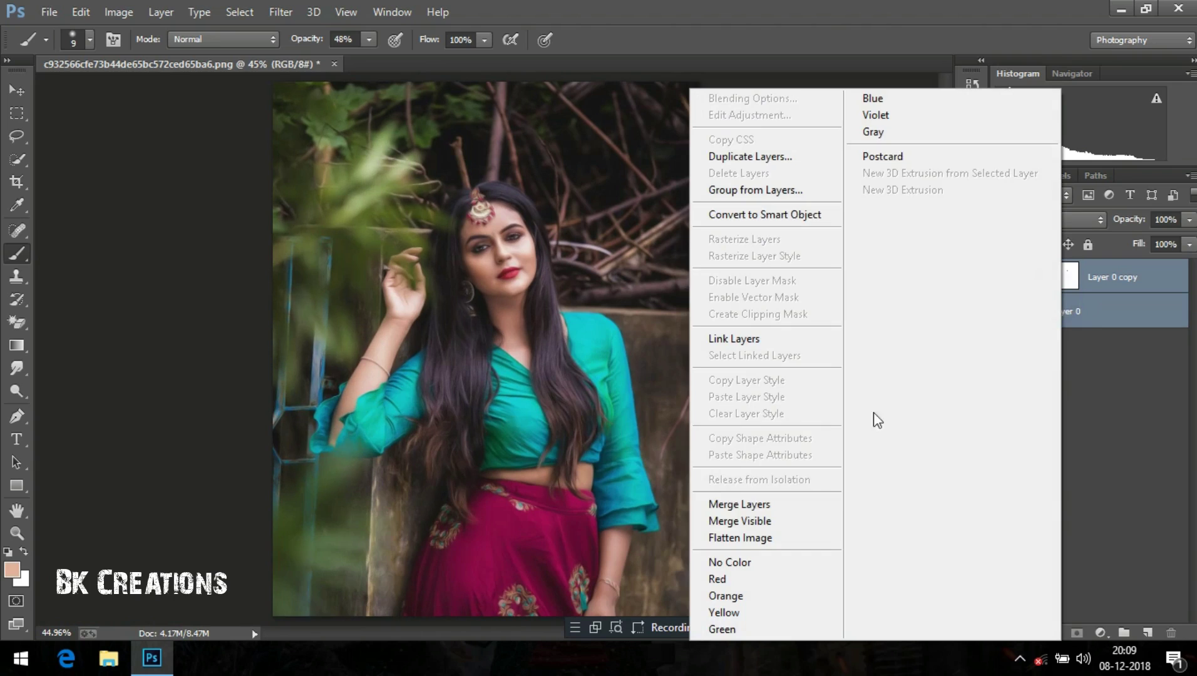
pyautogui.click(748, 504)
pyautogui.moveTo(1137, 288); pyautogui.dragTo(1148, 633)
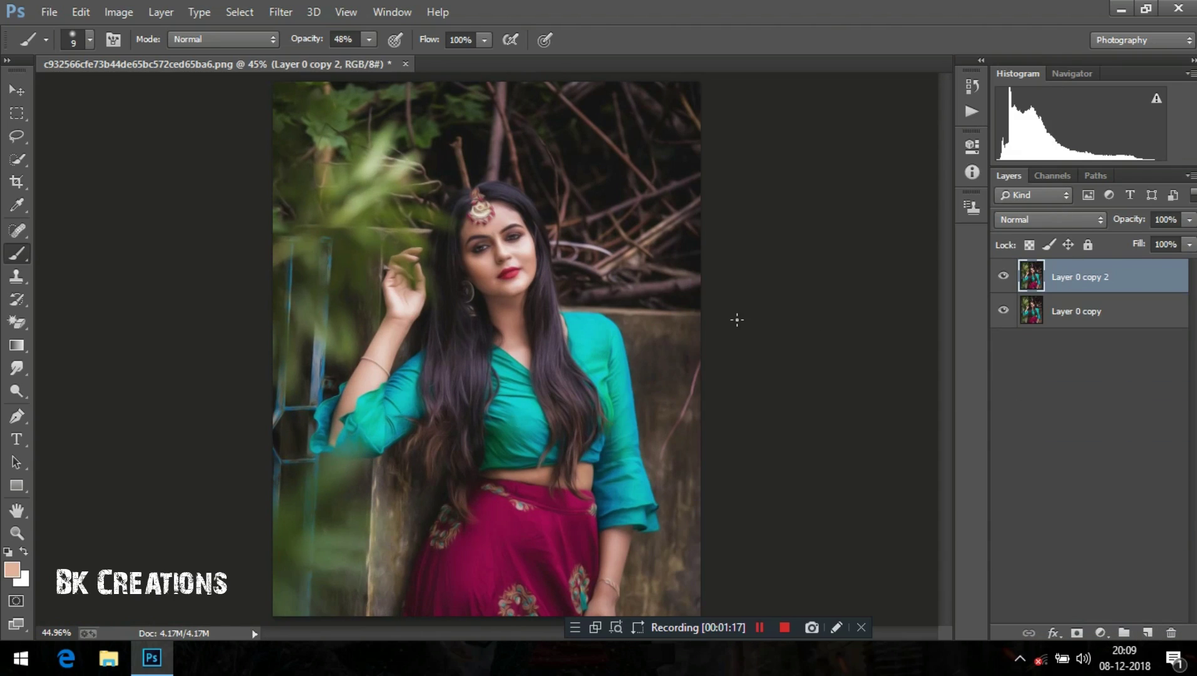
# Step: In the Camera Raw Filter, set Exposure +0.25, Contrast +17, Highlights +8, Shadows +14, Whites +11, Blacks +13 and Clarity +15
pyautogui.click(282, 12)
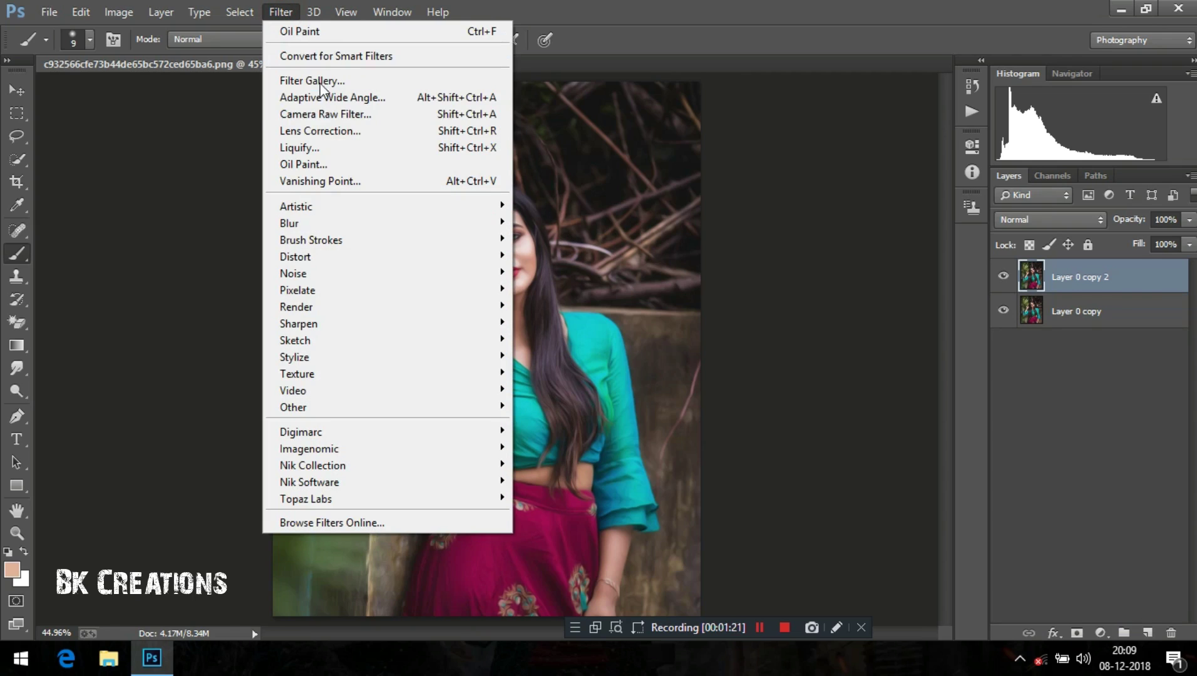
pyautogui.click(330, 112)
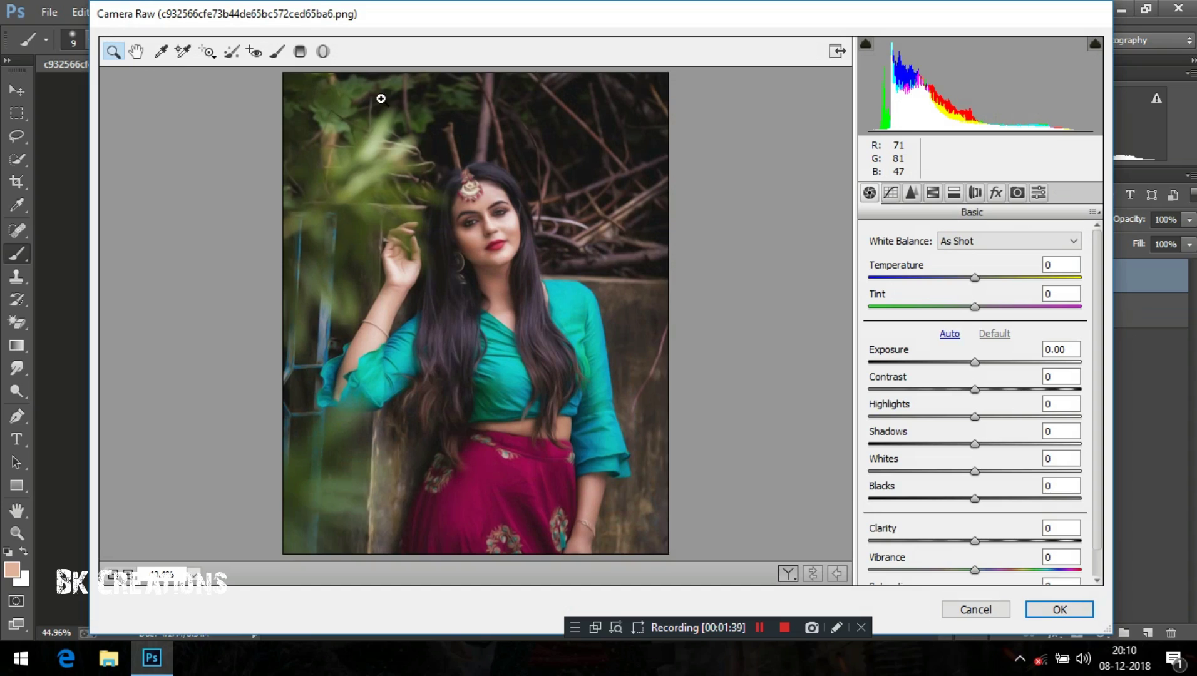
pyautogui.moveTo(975, 362); pyautogui.dragTo(988, 497)
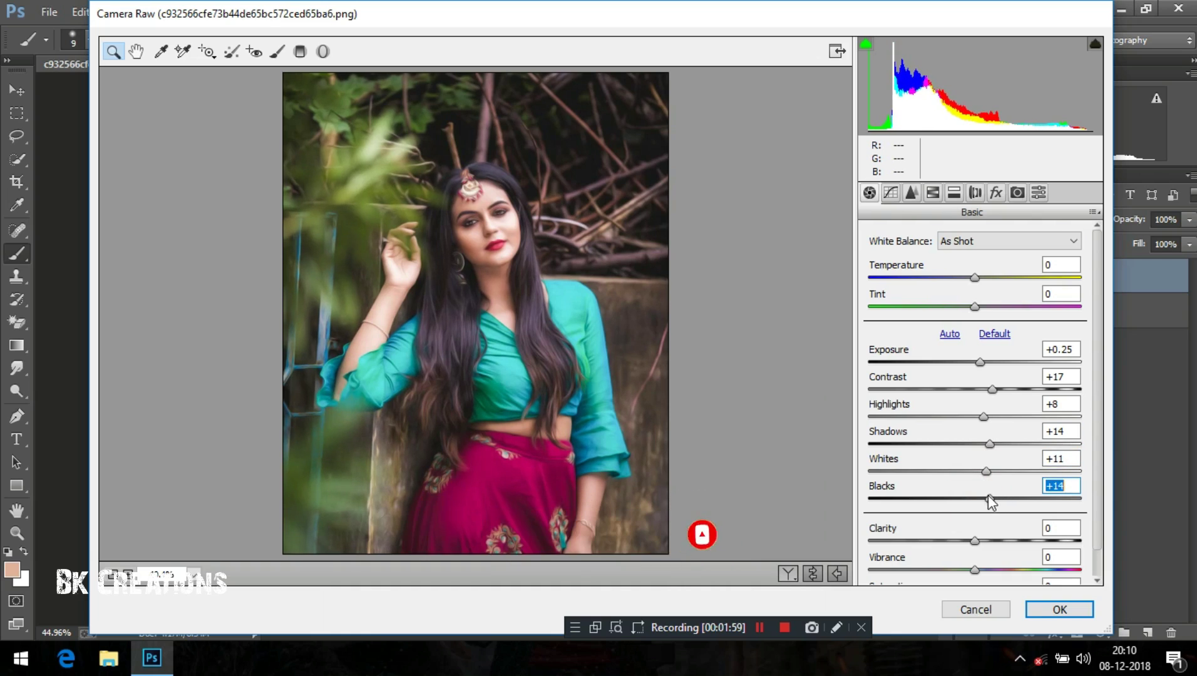
pyautogui.moveTo(974, 540); pyautogui.dragTo(994, 540)
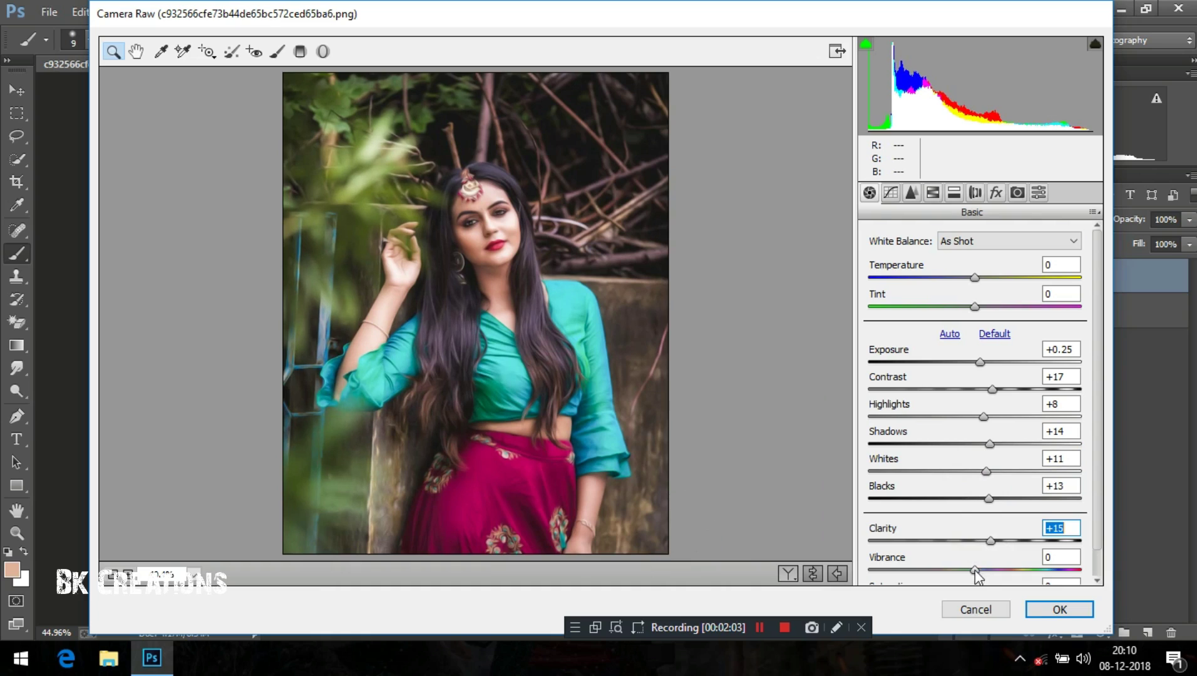
# Step: Set the HSL luminance to Reds +10 and Oranges +5, and the hue to Aquas +18 and Yellows -5
pyautogui.click(933, 193)
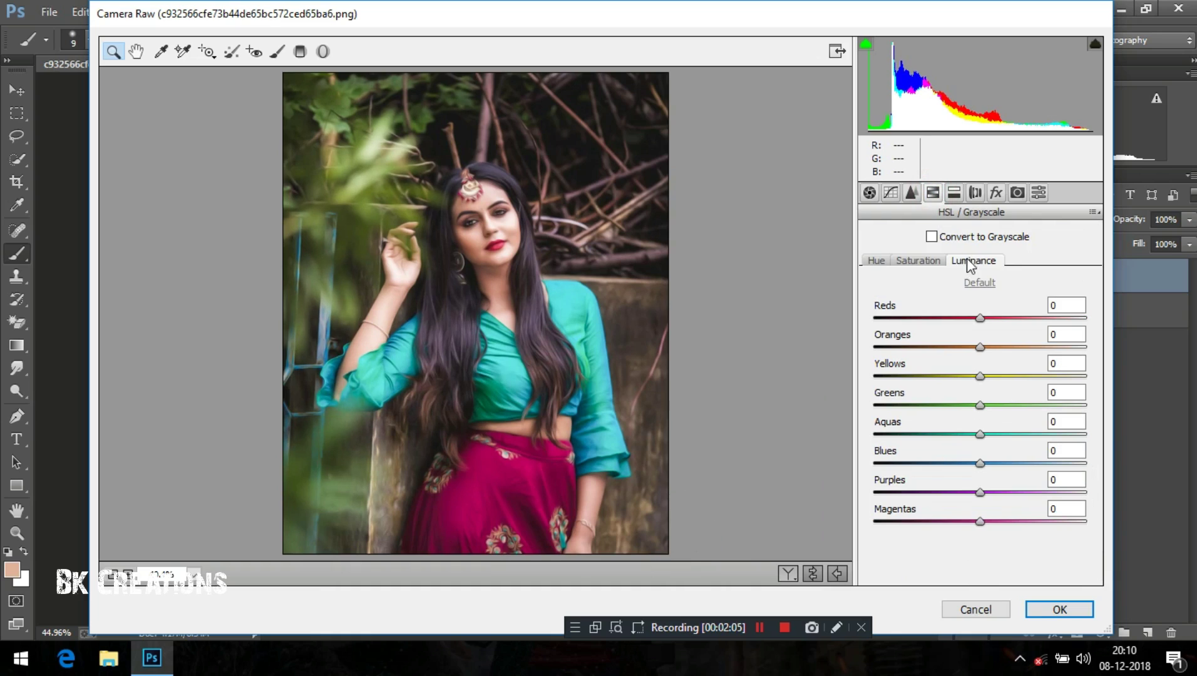
pyautogui.moveTo(981, 347); pyautogui.dragTo(993, 318)
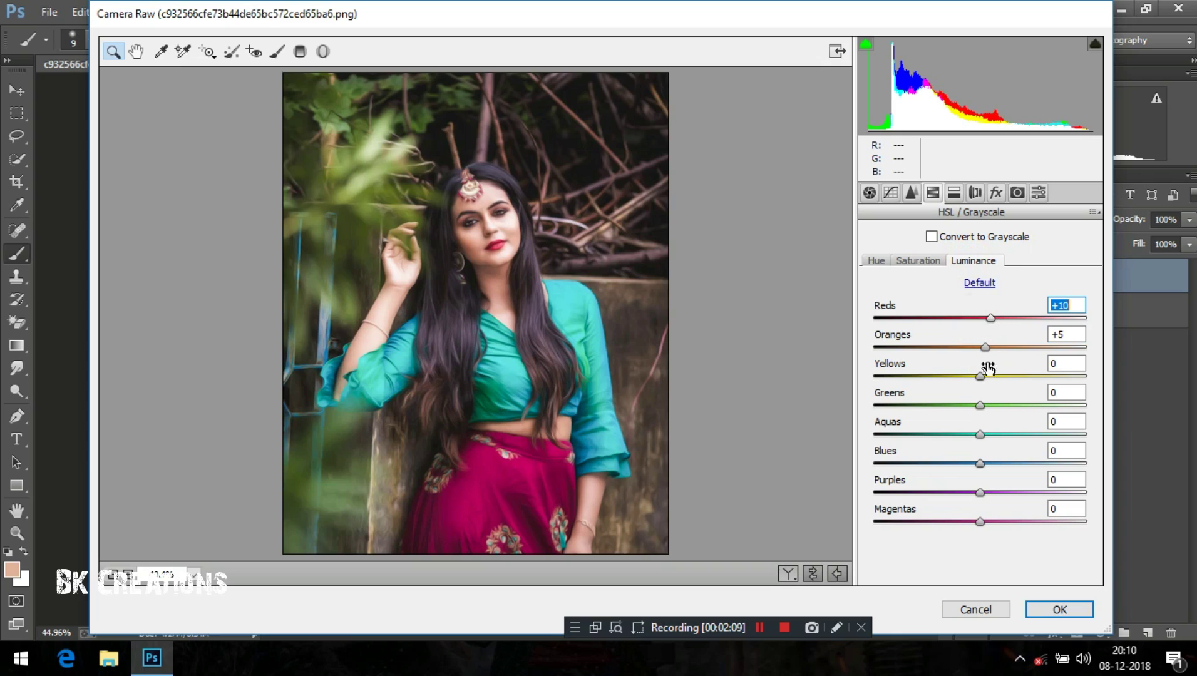
pyautogui.click(877, 261)
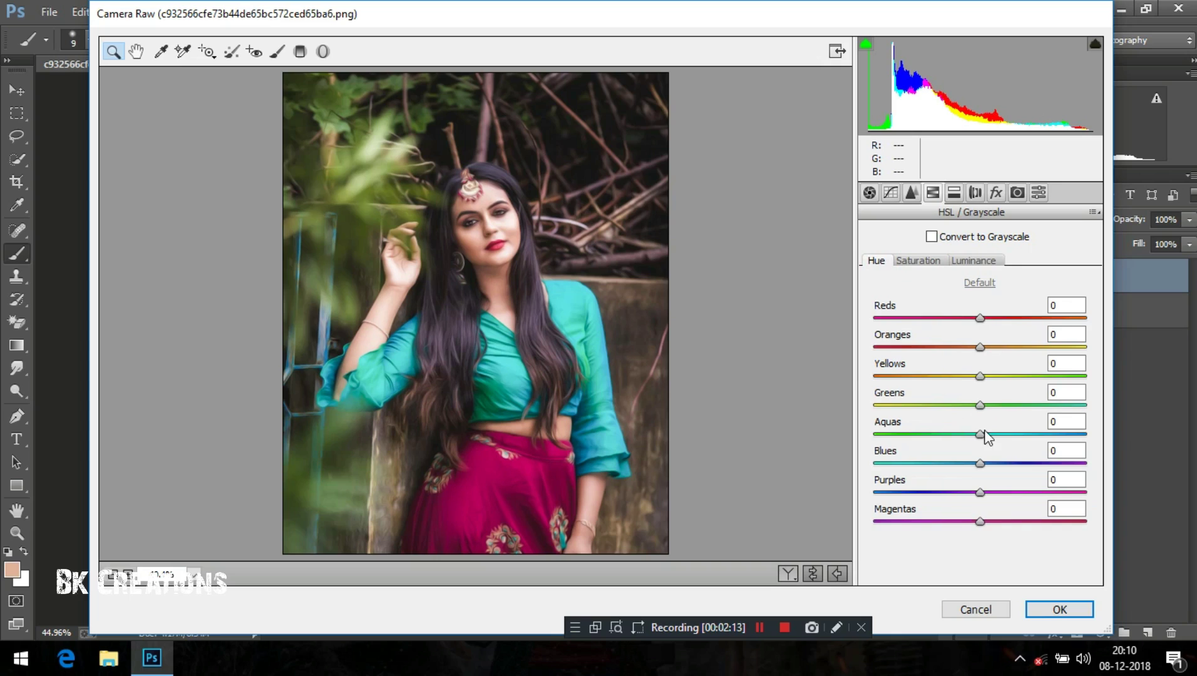
pyautogui.moveTo(981, 434)
pyautogui.mouseDown()
pyautogui.moveTo(999, 436)
pyautogui.moveTo(941, 436)
pyautogui.moveTo(1002, 441)
pyautogui.mouseUp()
pyautogui.click(978, 376)
pyautogui.moveTo(996, 383); pyautogui.dragTo(971, 385)
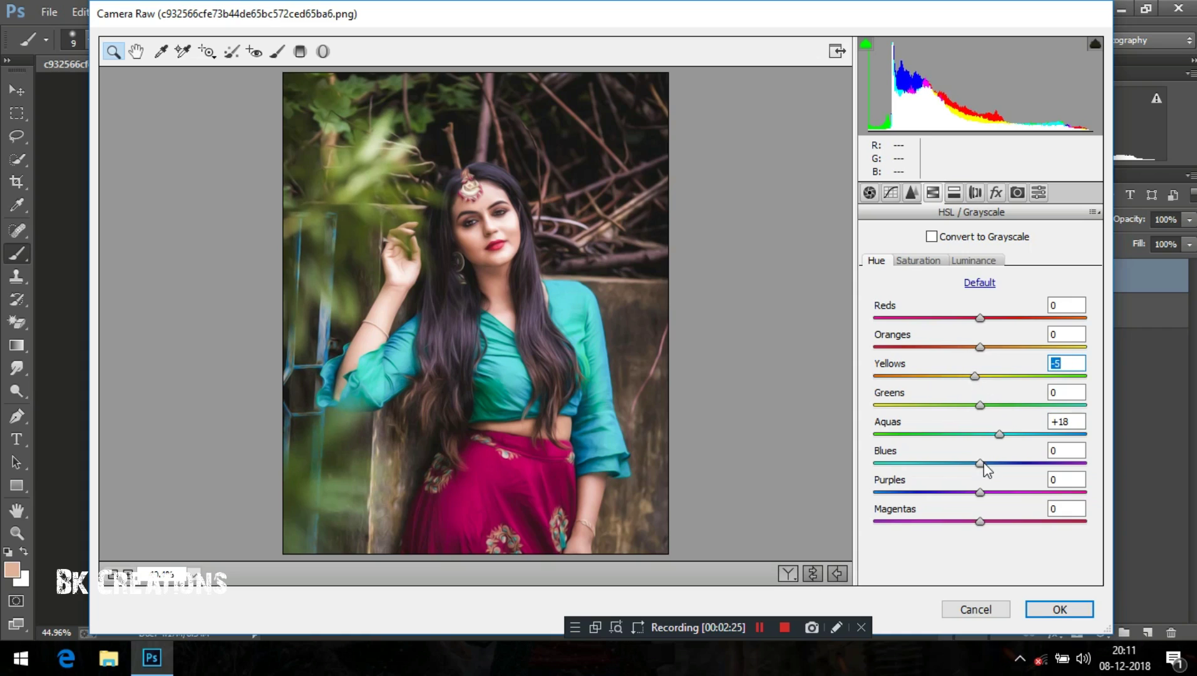
# Step: Set the HSL saturation to Oranges -11, Aquas +9 and Blues +11
pyautogui.click(921, 261)
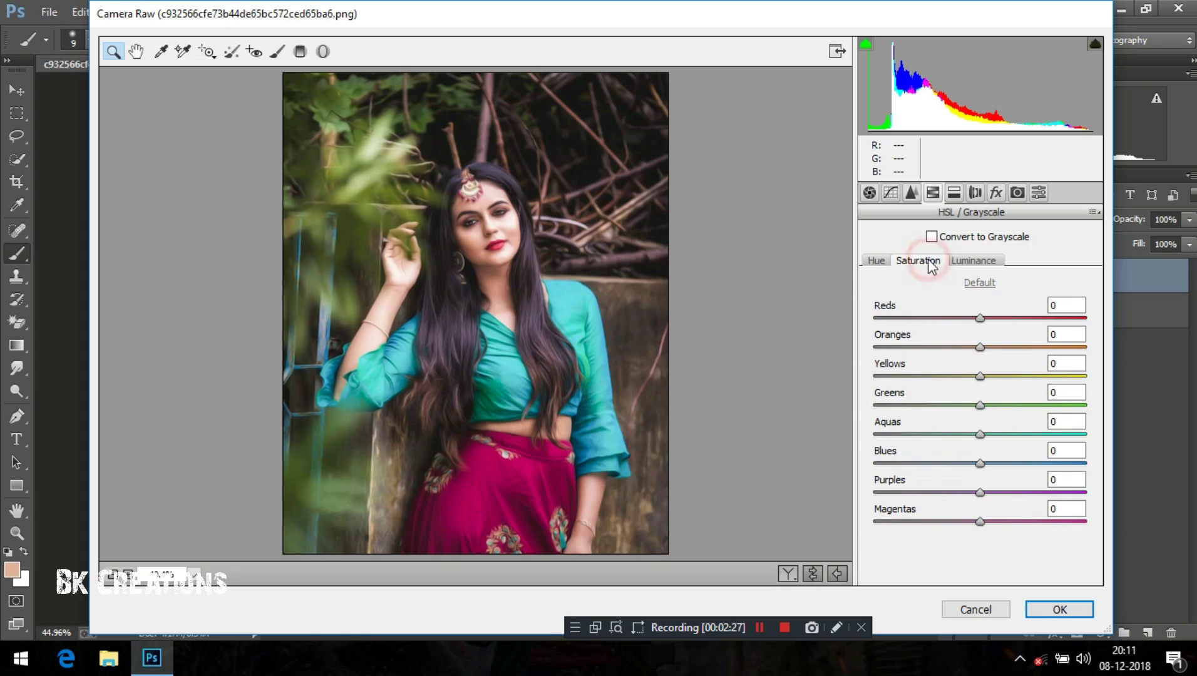
pyautogui.moveTo(981, 347); pyautogui.dragTo(969, 347)
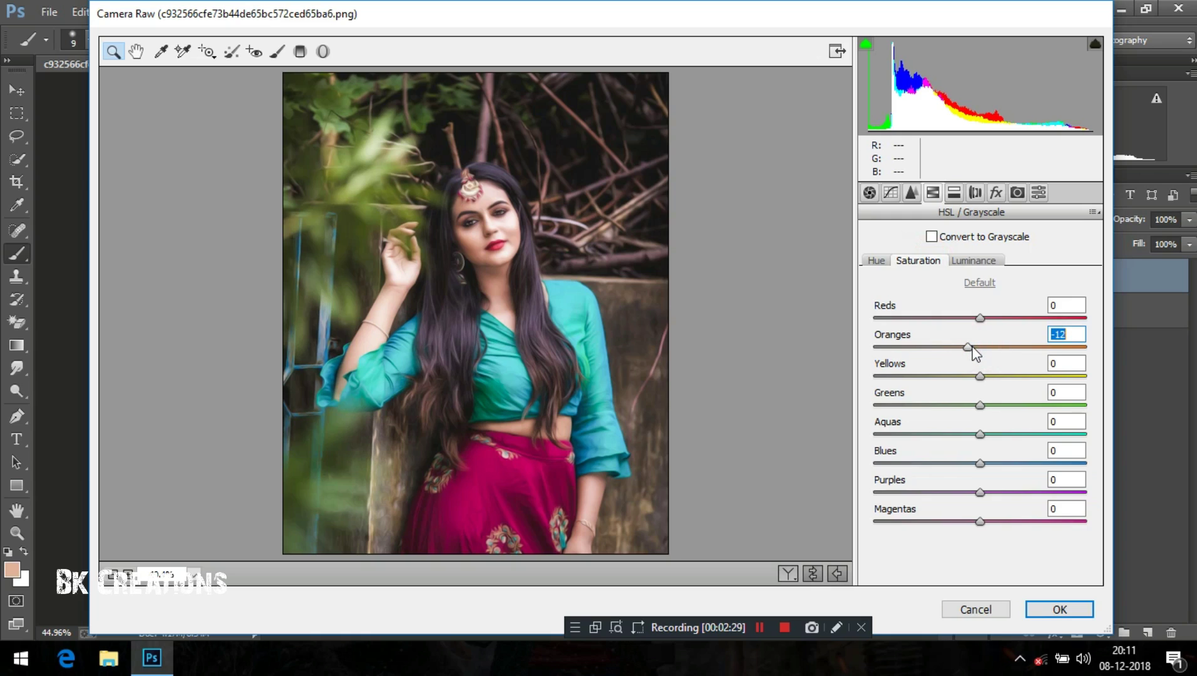
pyautogui.moveTo(981, 434); pyautogui.dragTo(991, 464)
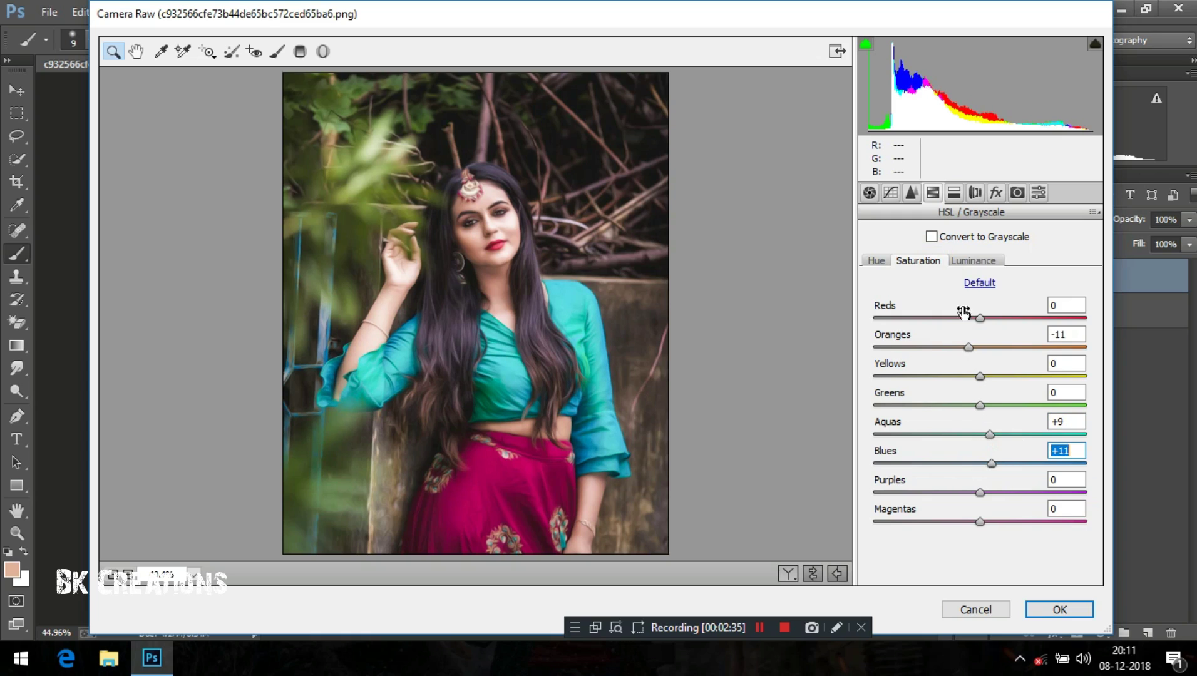
# Step: Add a dark vignette around the photo's edges and apply the Camera Raw adjustments
pyautogui.click(995, 194)
pyautogui.moveTo(979, 418); pyautogui.dragTo(999, 451)
pyautogui.moveTo(950, 420); pyautogui.dragTo(941, 420)
pyautogui.click(1060, 609)
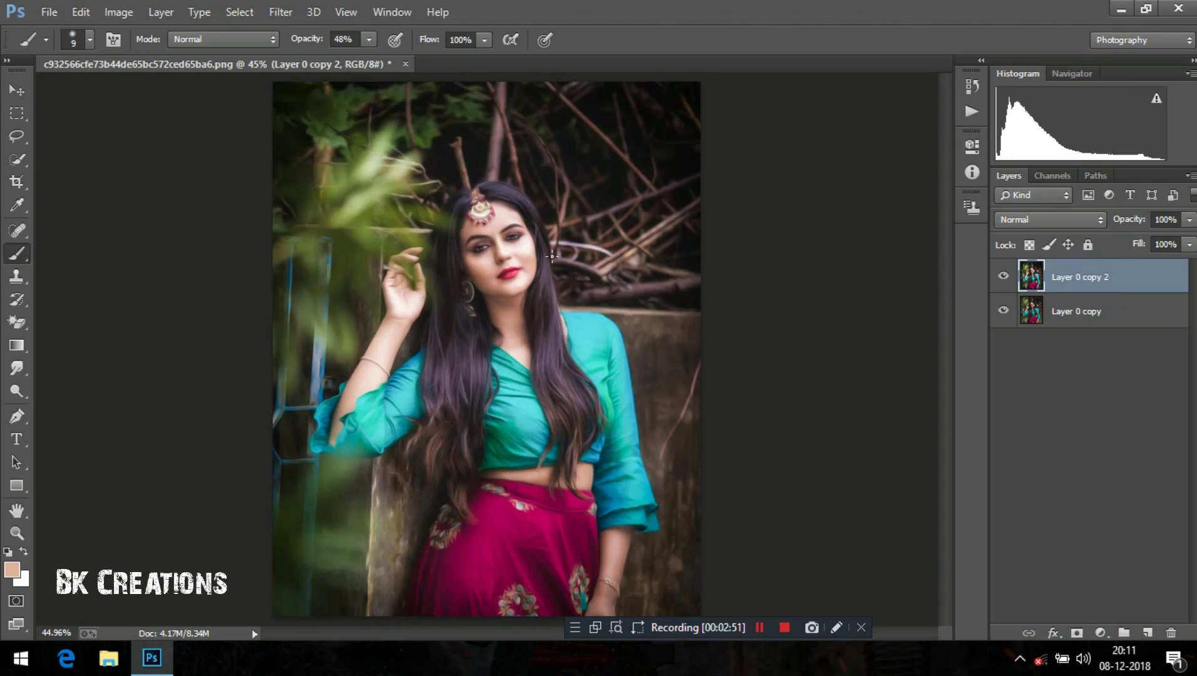
# Step: Duplicate the top layer and apply the Topaz Adjust 5 preset Recovery - Highlight to the copy
pyautogui.press('v')
pyautogui.moveTo(1106, 282); pyautogui.dragTo(1148, 632)
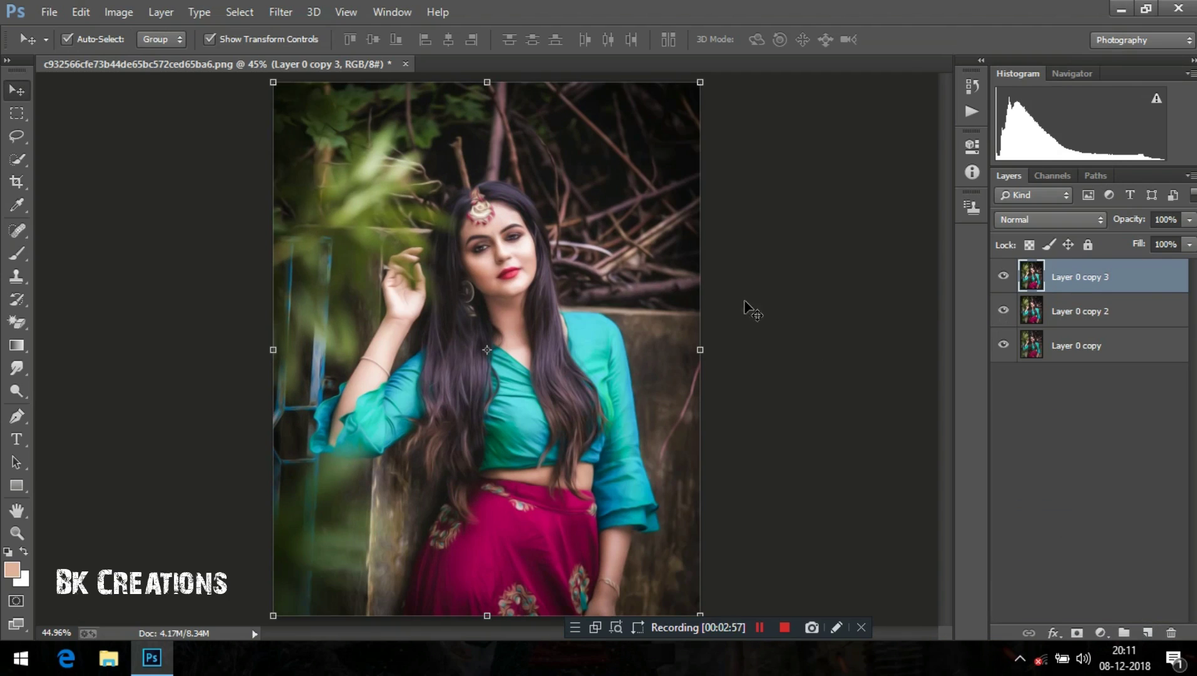
pyautogui.click(282, 12)
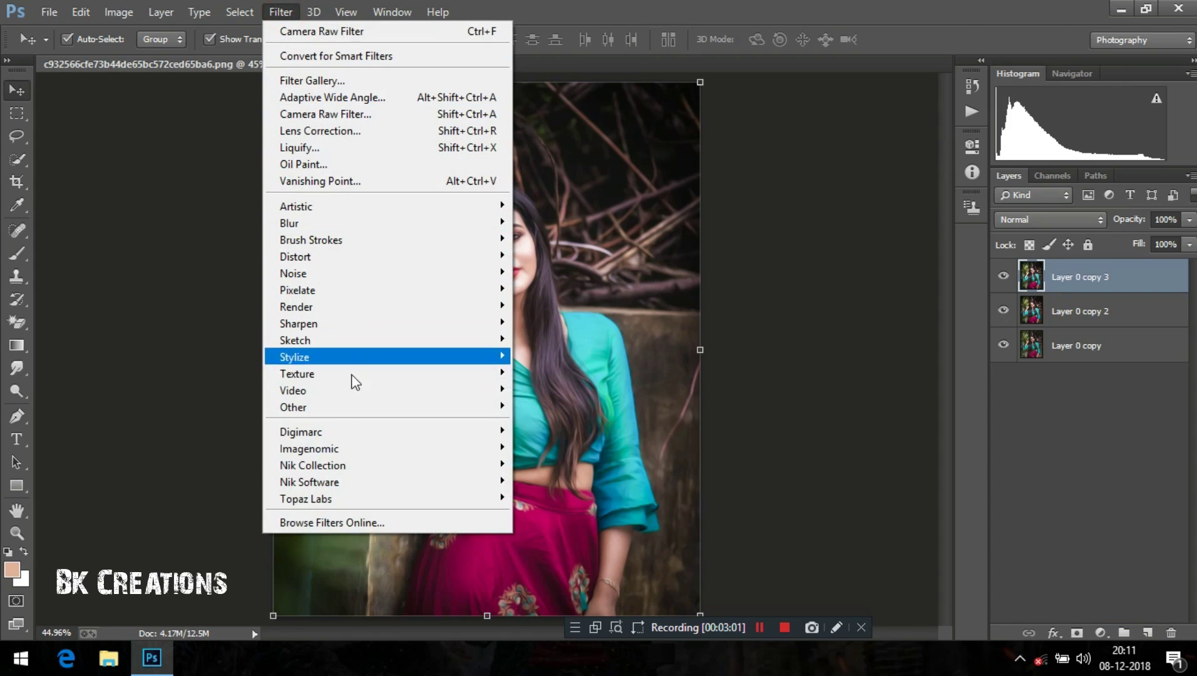
pyautogui.moveTo(334, 499)
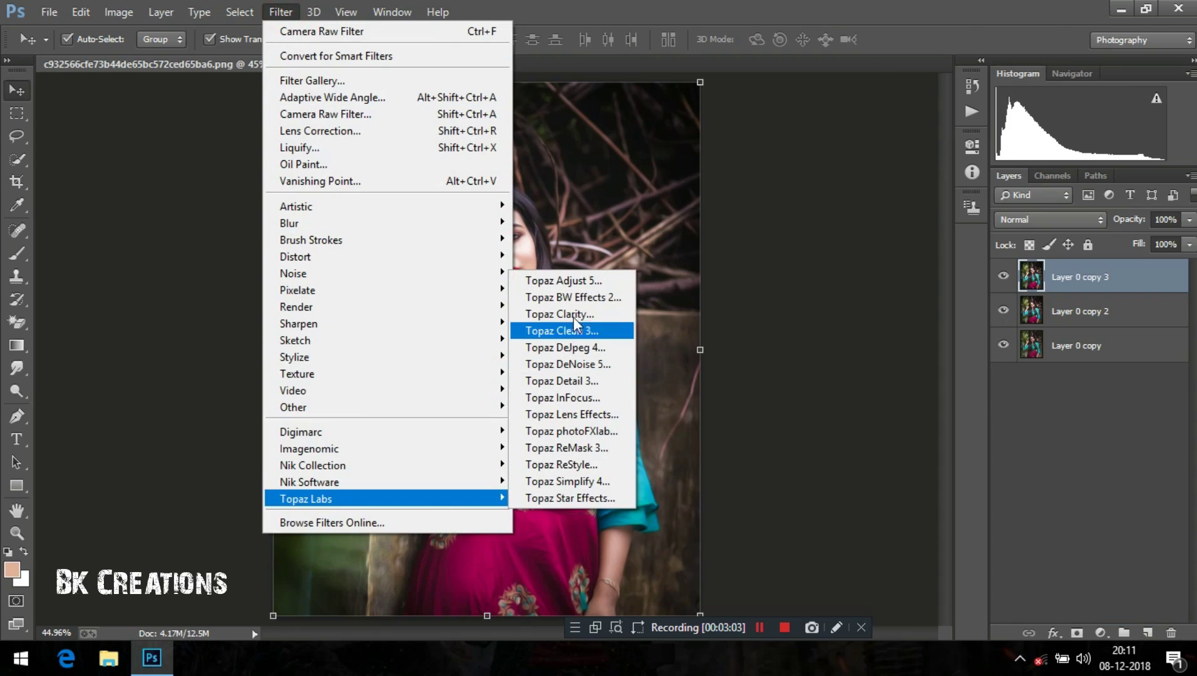
pyautogui.click(566, 280)
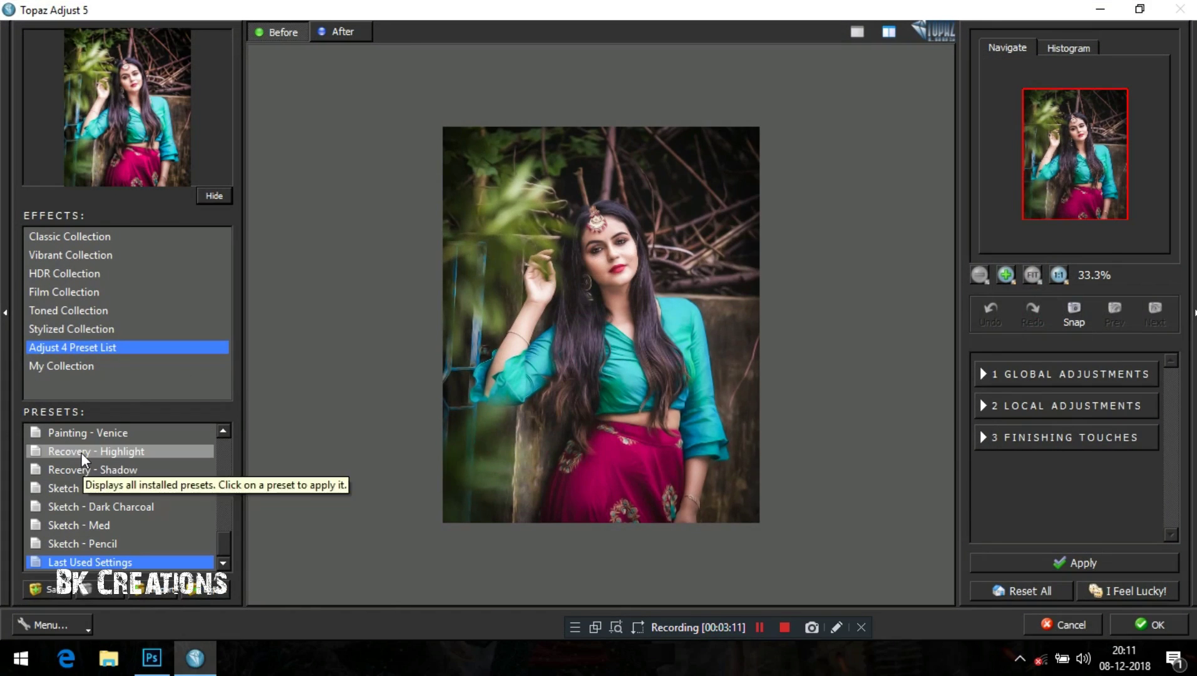
pyautogui.click(84, 454)
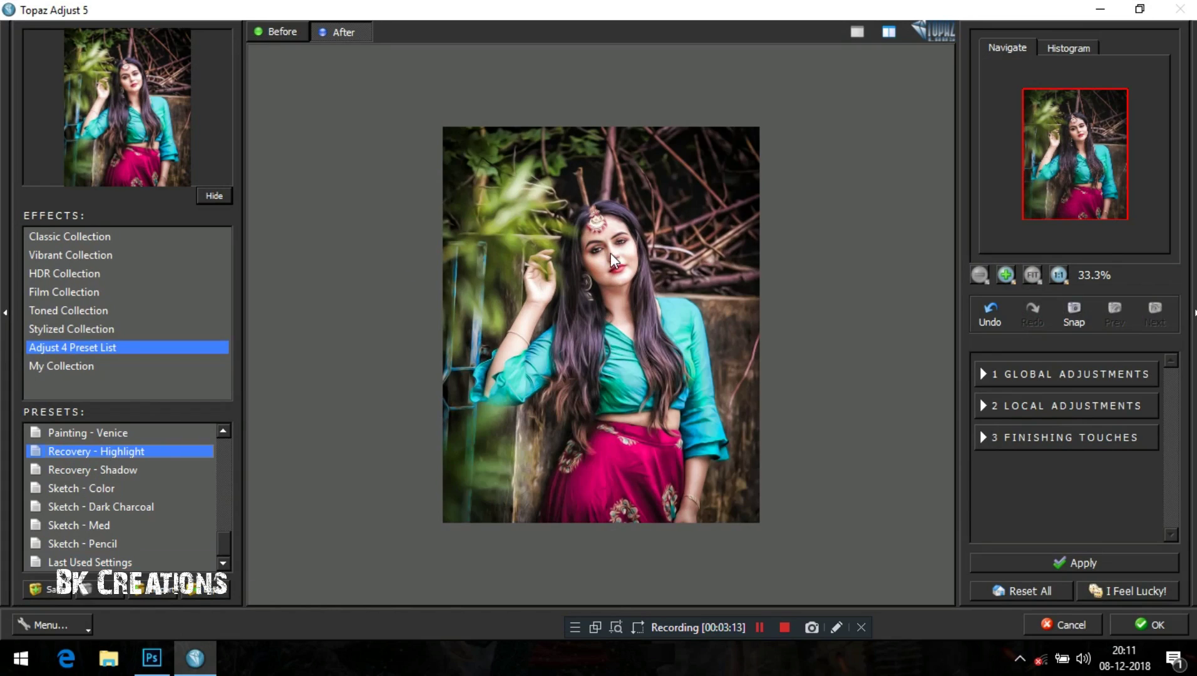
pyautogui.click(1131, 626)
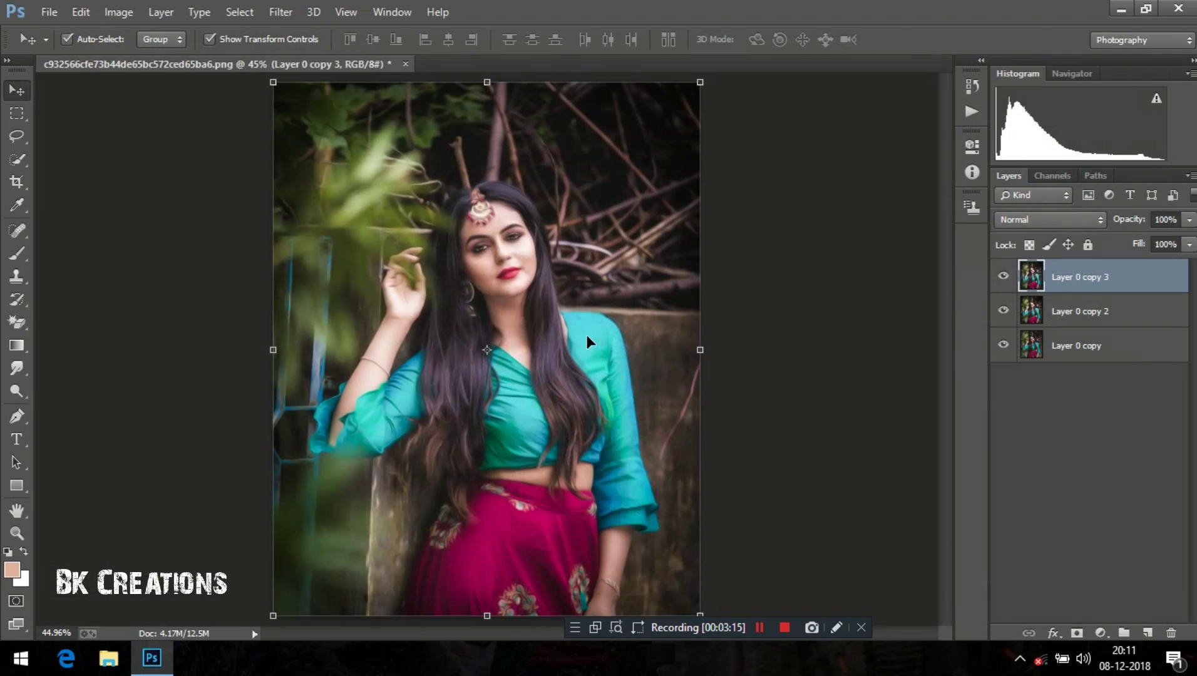
# Step: Examine the filtered face and hair up close, and then the portrait as a whole
pyautogui.press('z')
pyautogui.moveTo(485, 194); pyautogui.dragTo(523, 259)
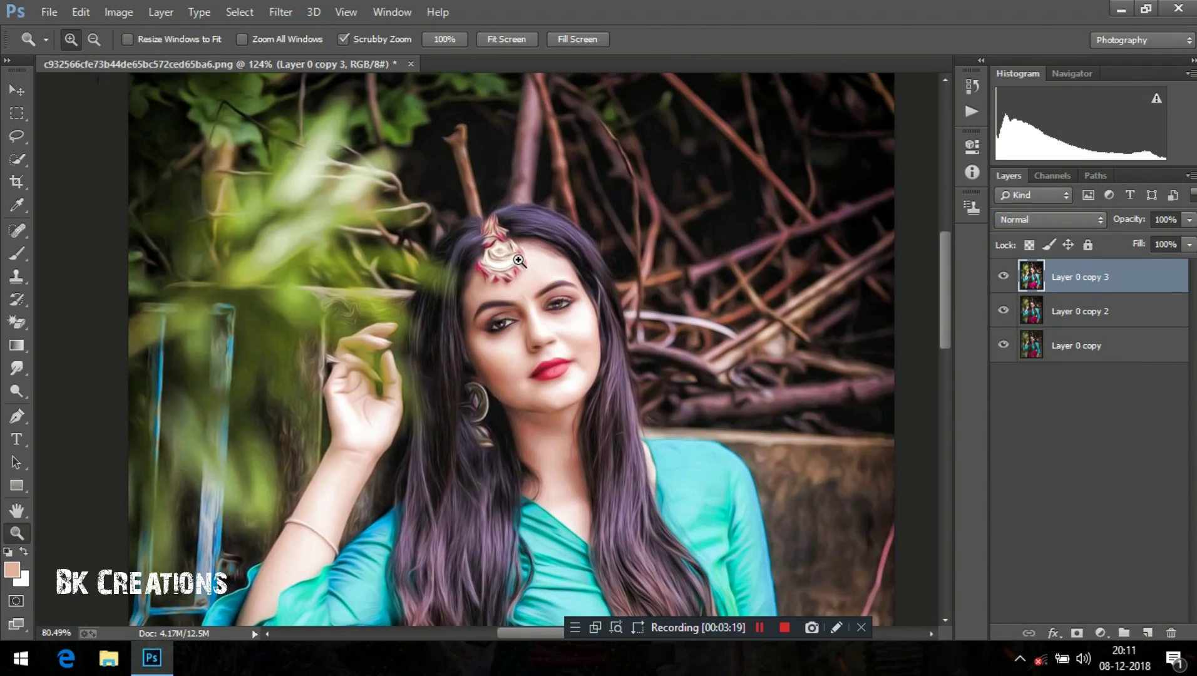
pyautogui.moveTo(561, 313); pyautogui.dragTo(516, 263)
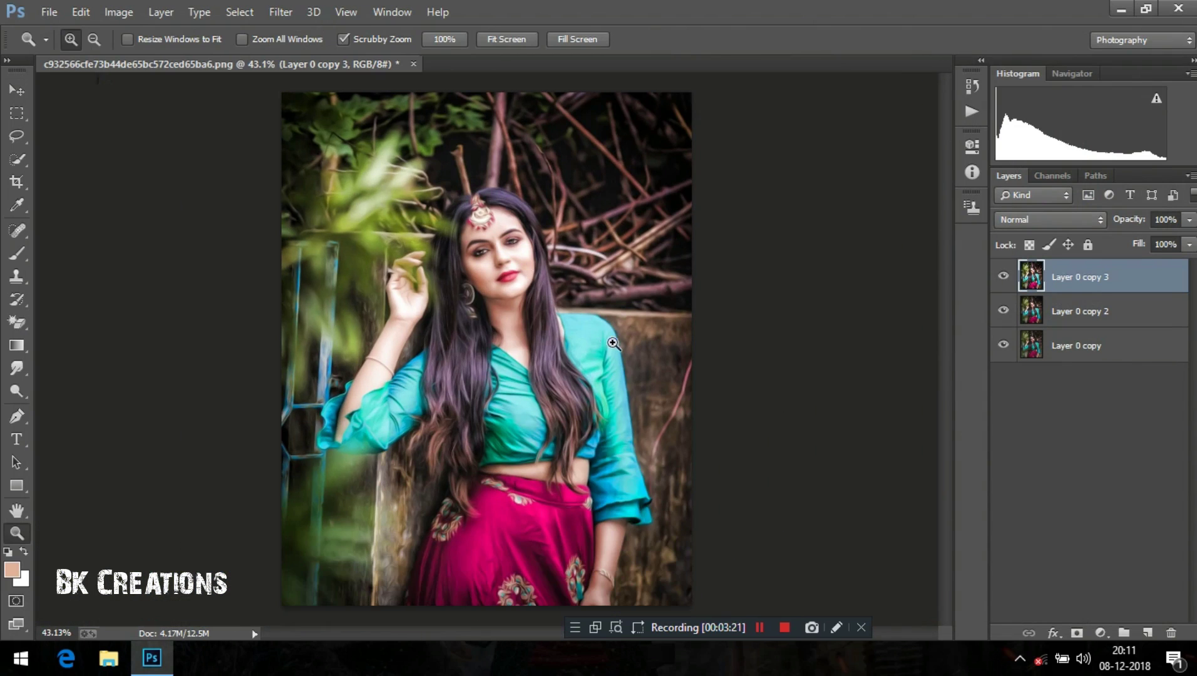
pyautogui.click(1105, 277)
pyautogui.click(283, 11)
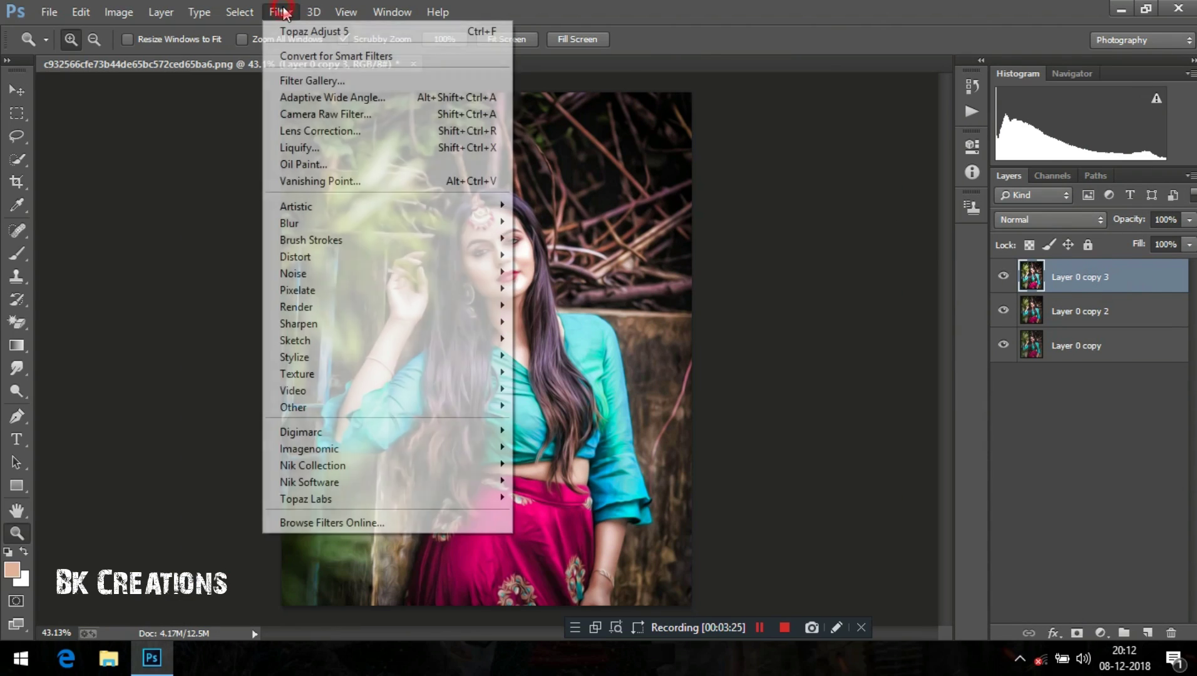
pyautogui.doubleClick(1135, 276)
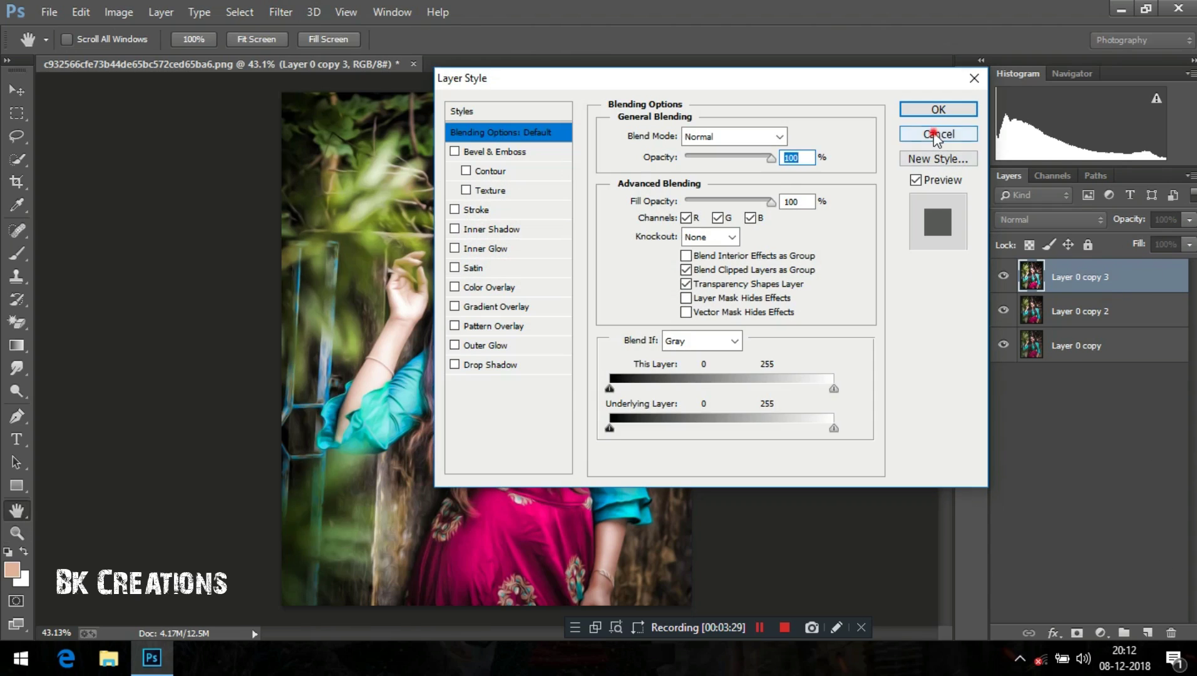
pyautogui.click(937, 135)
# Step: Duplicate the top layer and open the copy in the Topaz Clean 3 filter
pyautogui.moveTo(1117, 269); pyautogui.dragTo(1147, 633)
pyautogui.click(284, 15)
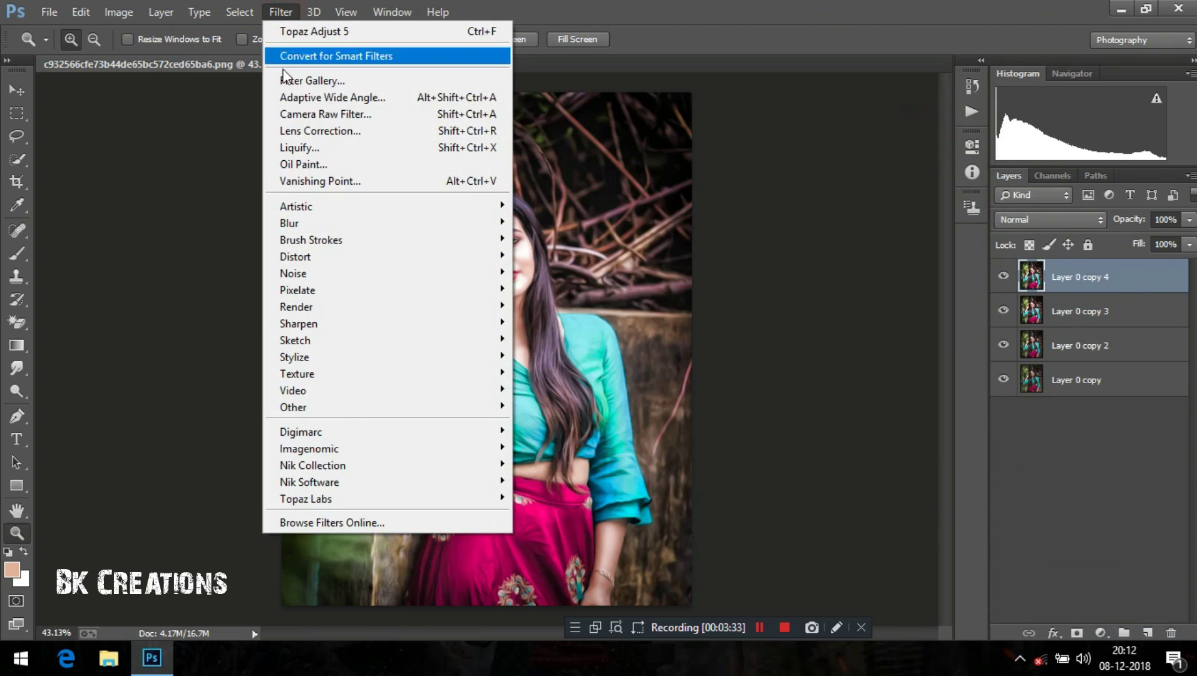
pyautogui.click(366, 413)
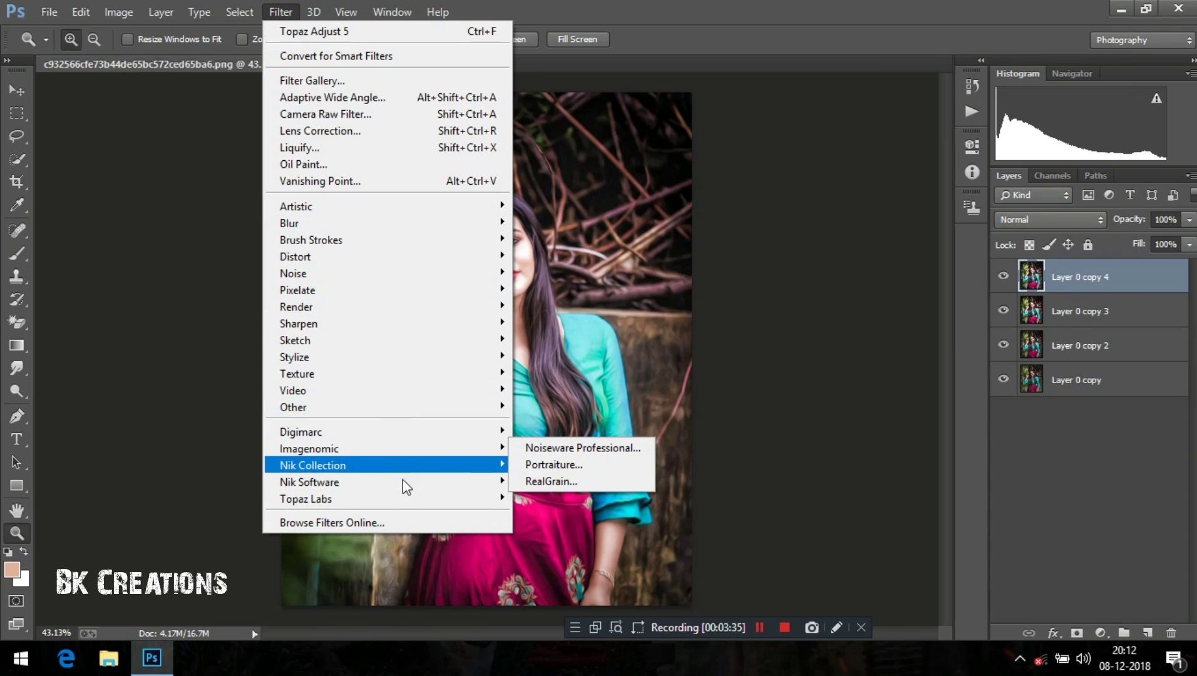
pyautogui.moveTo(431, 498)
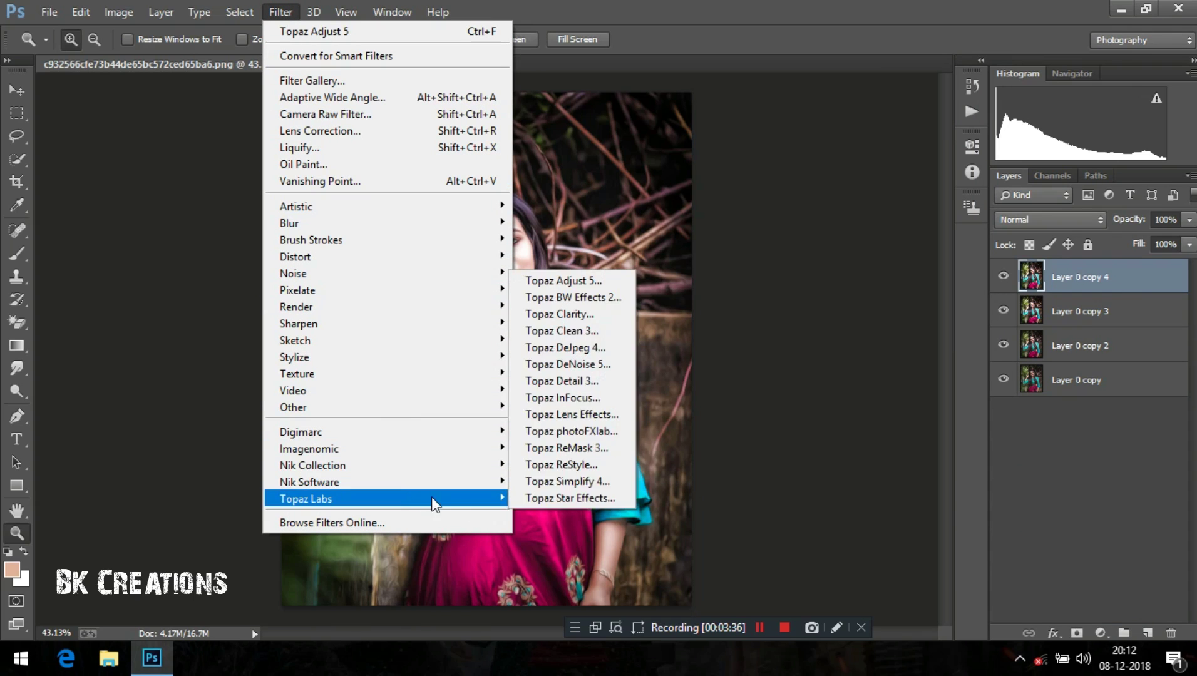
pyautogui.click(562, 334)
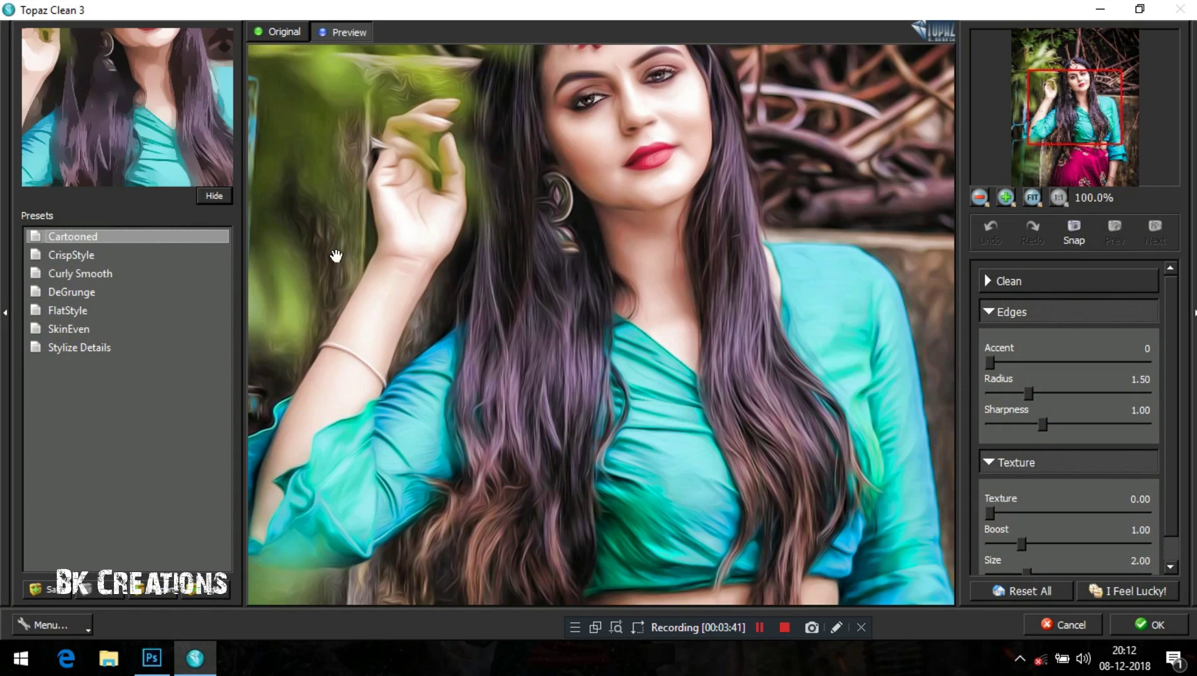
pyautogui.moveTo(607, 166); pyautogui.dragTo(614, 246)
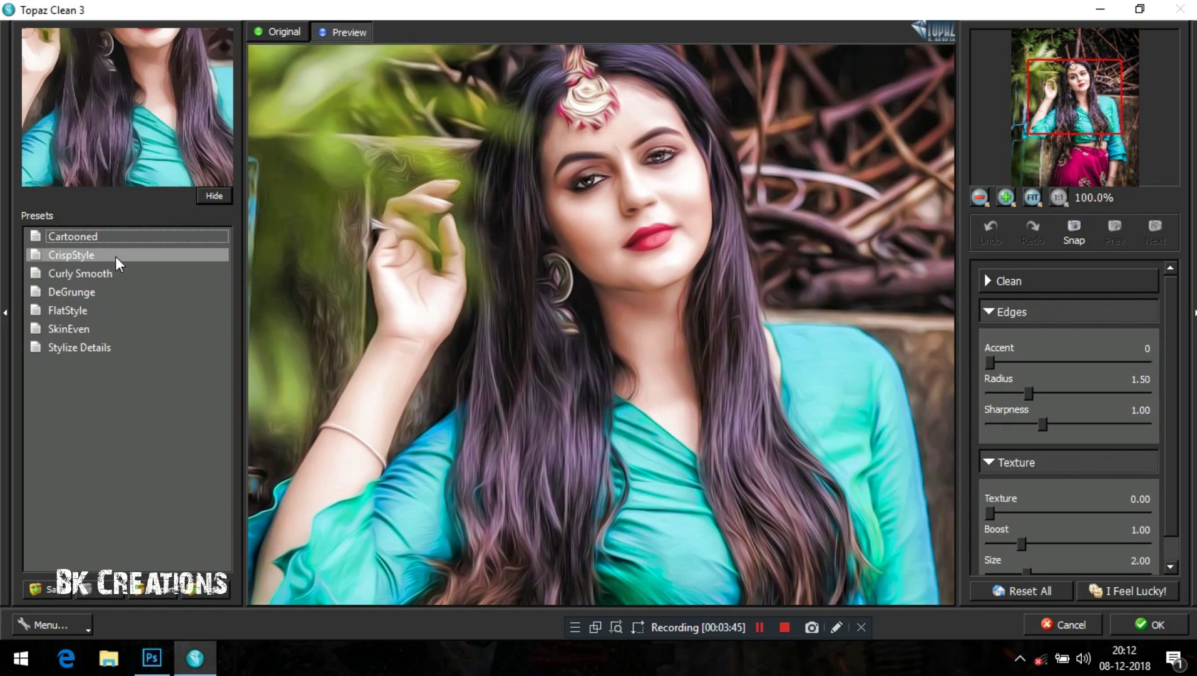
# Step: Try the Stylize Details and CrispStyle presets, comparing the filtered portrait with the original
pyautogui.click(103, 349)
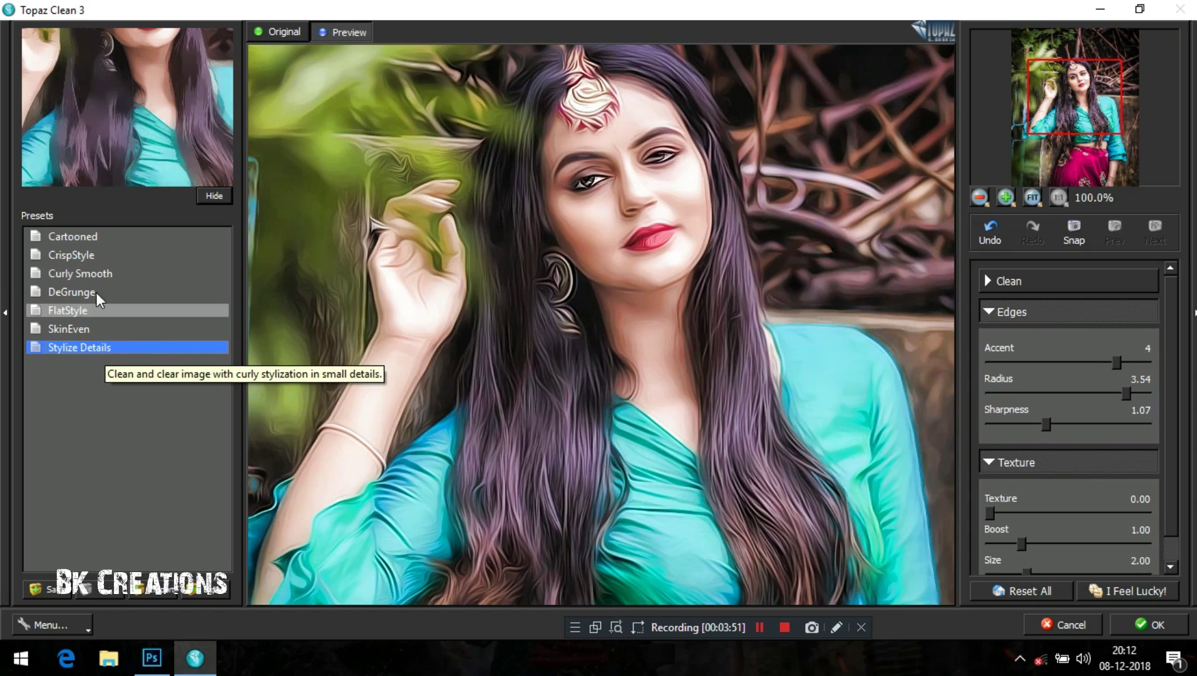
pyautogui.click(95, 256)
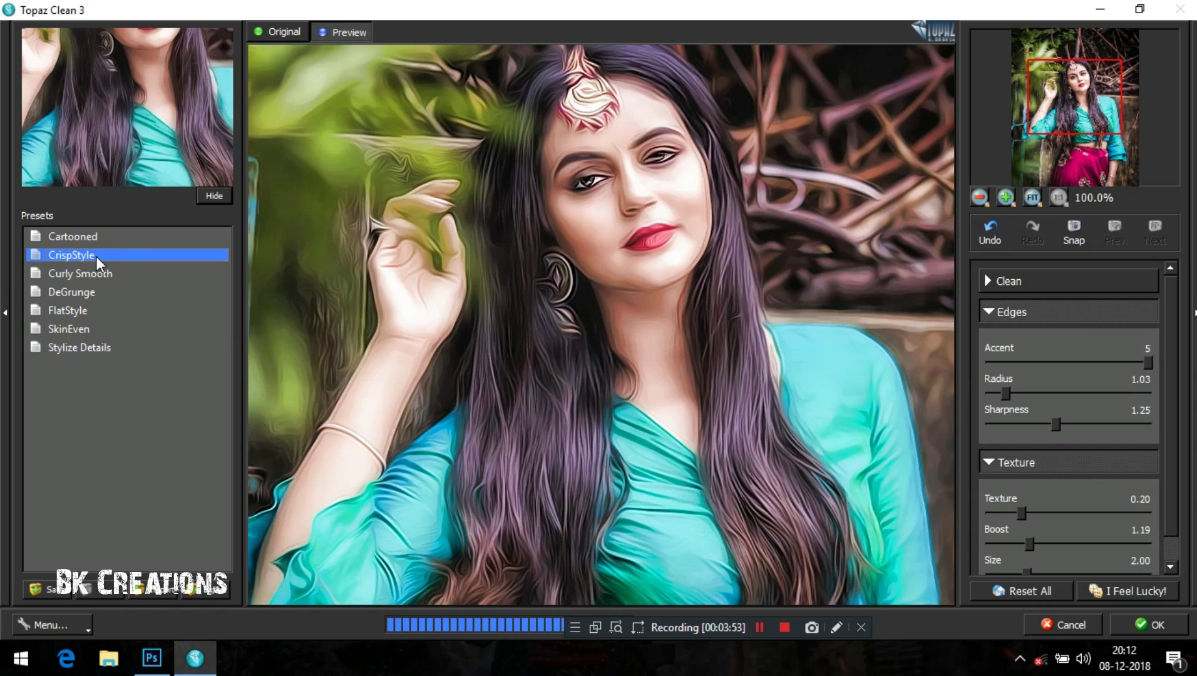
pyautogui.click(647, 243)
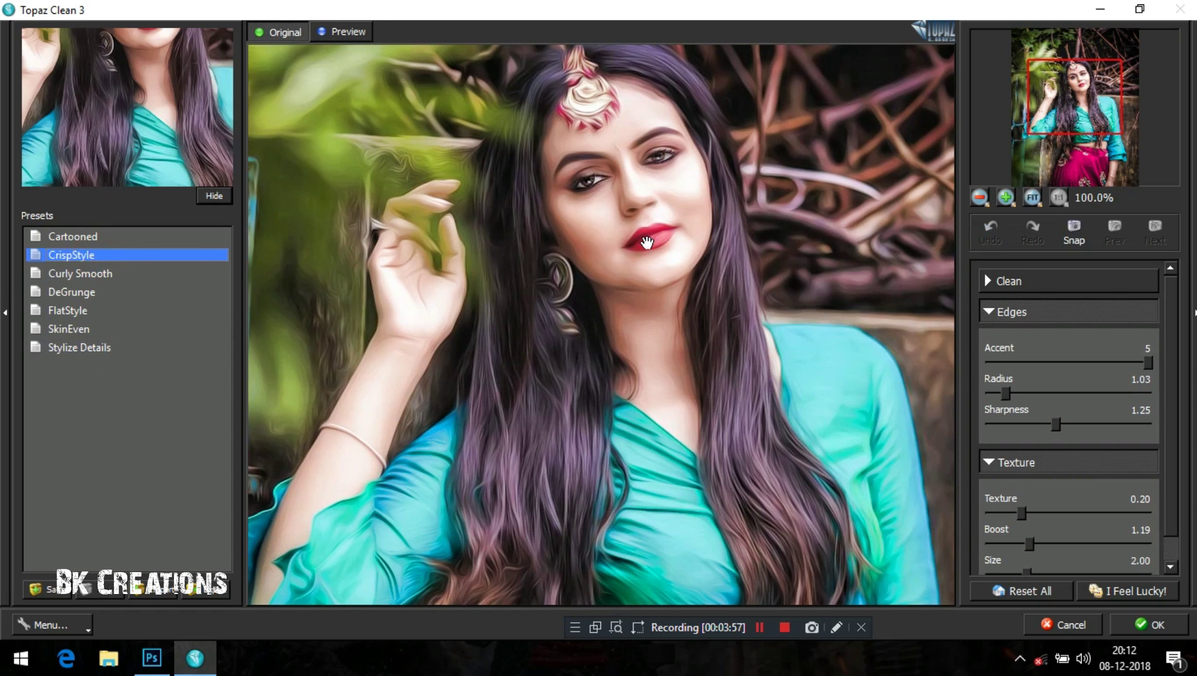
pyautogui.click(647, 243)
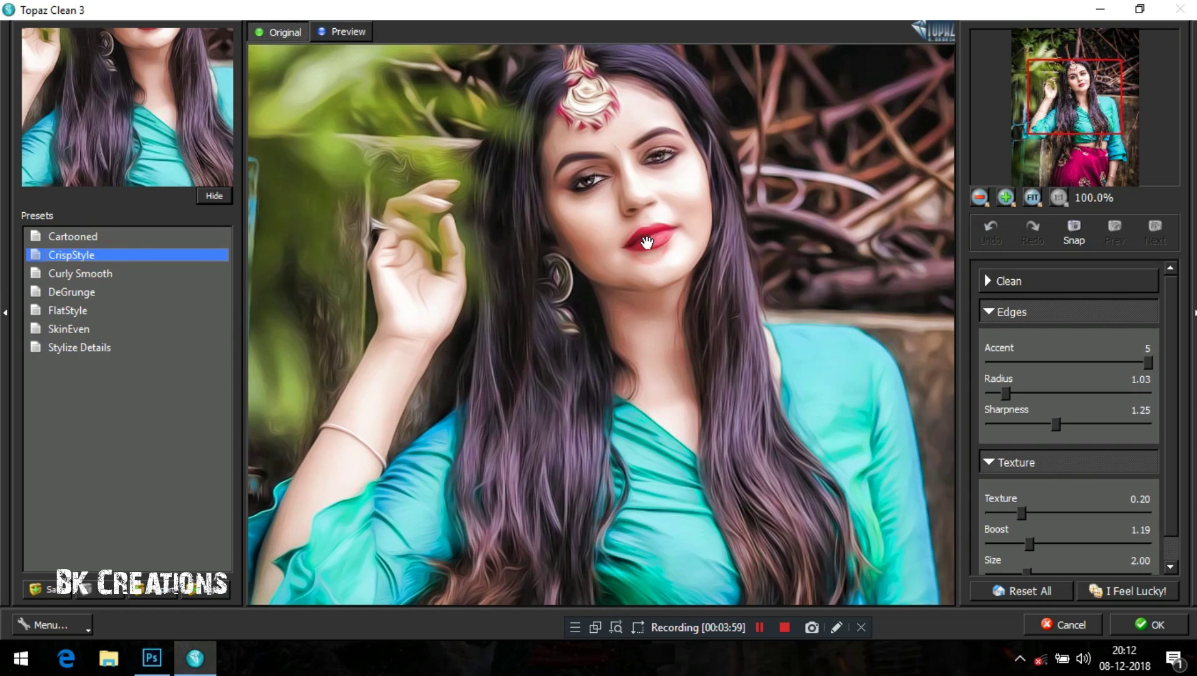
# Step: Apply the Topaz Clean 3 preset Curly Smooth to the duplicated layer
pyautogui.click(114, 272)
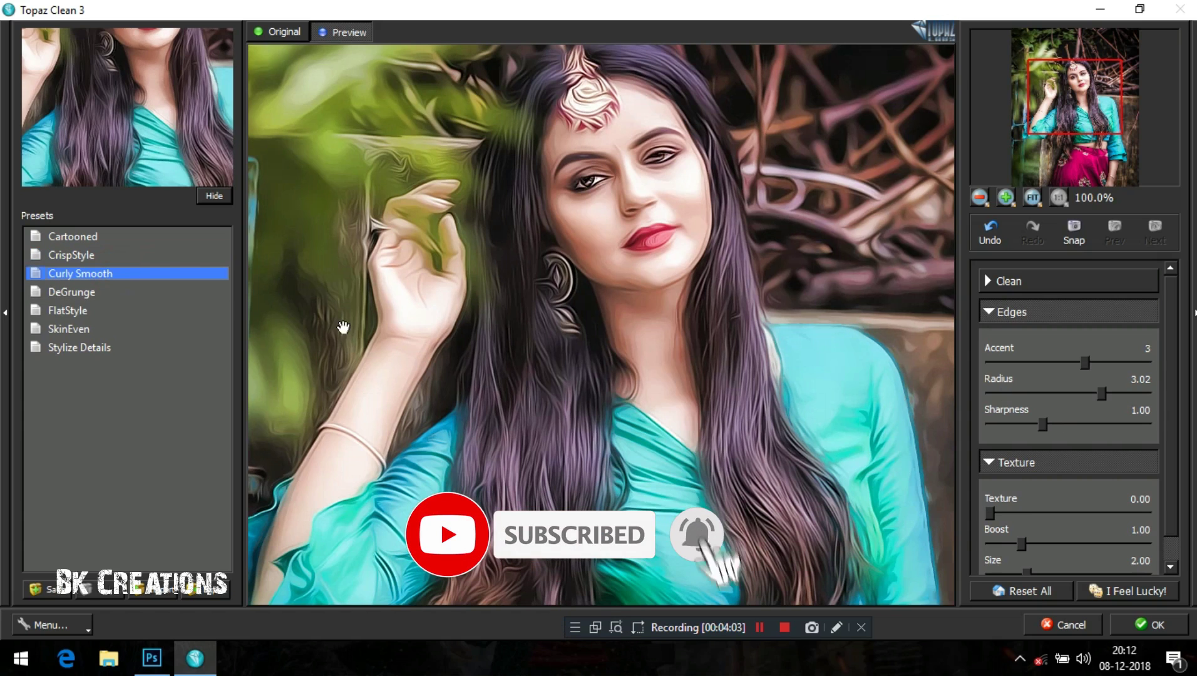
pyautogui.click(516, 324)
pyautogui.click(595, 341)
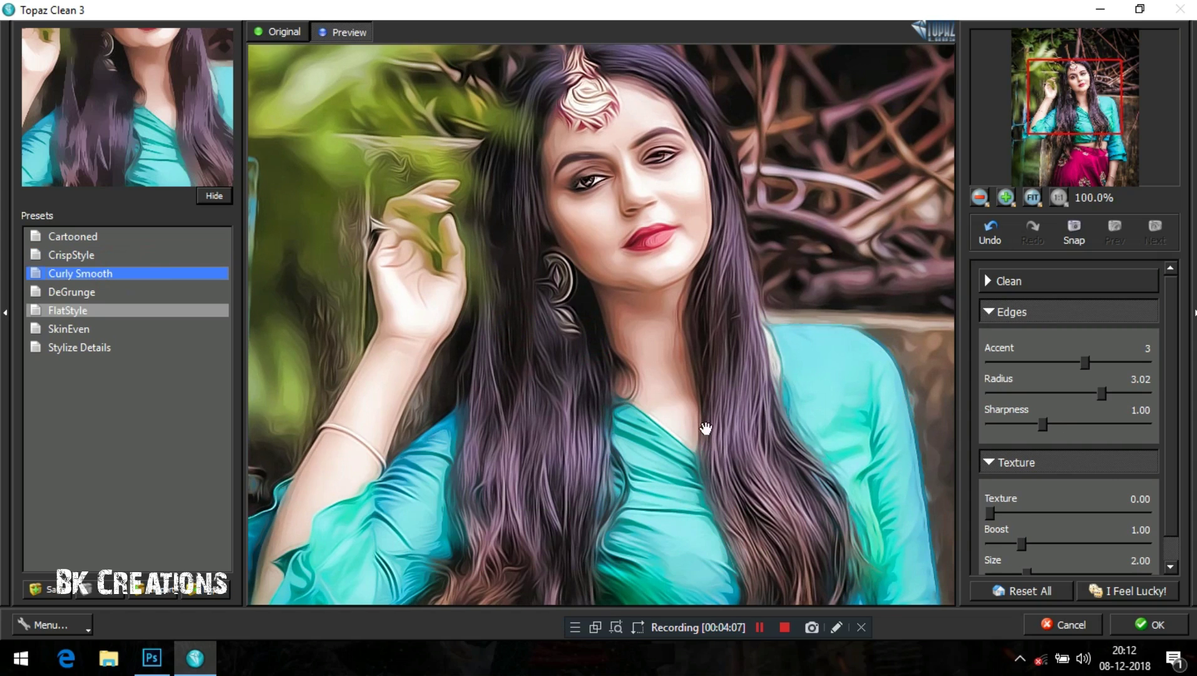
pyautogui.click(1133, 624)
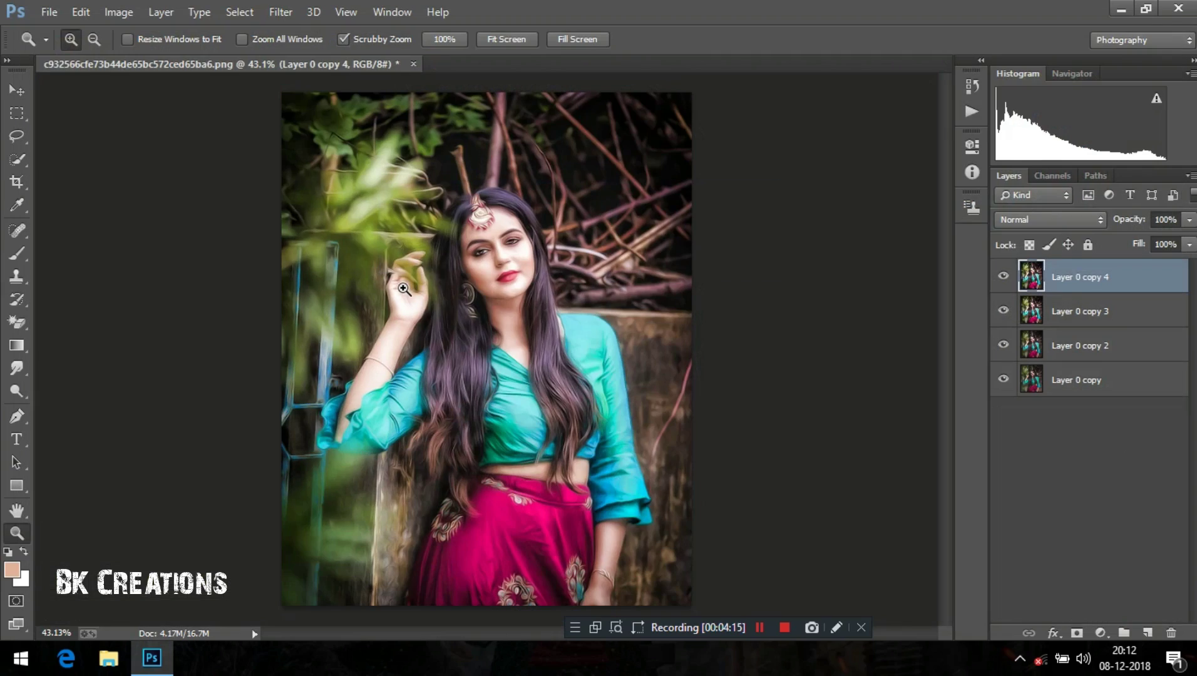
# Step: Add a layer mask to the filtered top layer and enlarge the black brush to 45 px for painting on the face
pyautogui.moveTo(495, 250); pyautogui.dragTo(575, 356)
pyautogui.scroll(2, 521, 261)
pyautogui.moveTo(481, 229); pyautogui.dragTo(508, 256)
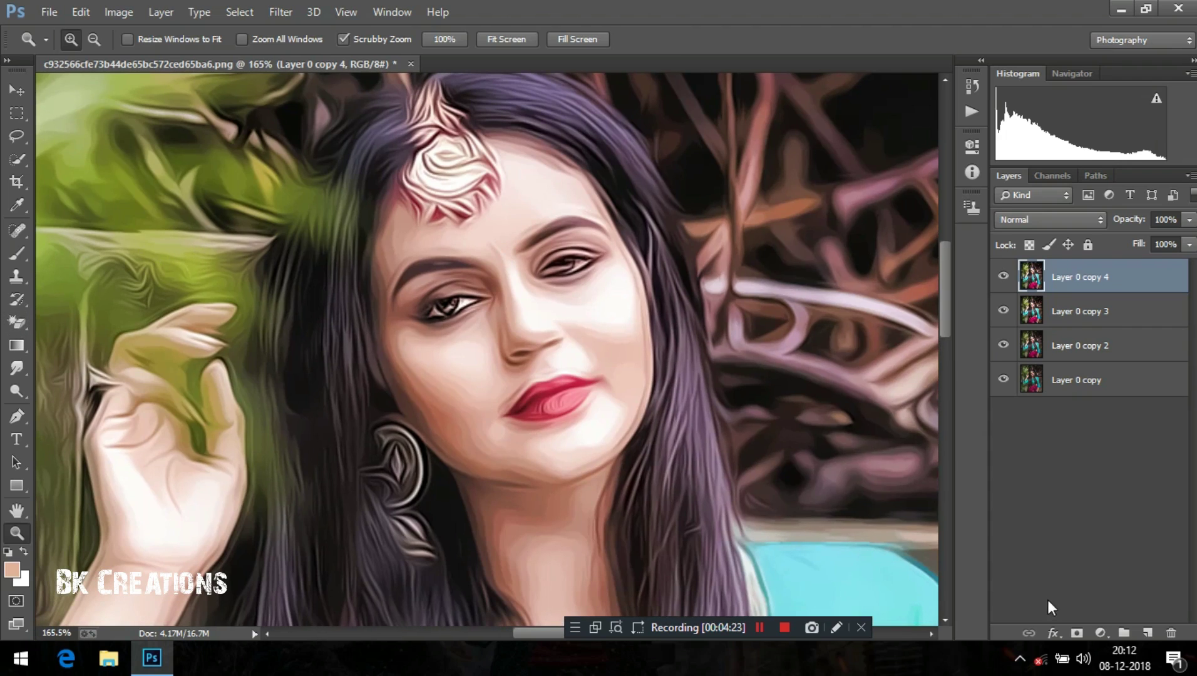
pyautogui.click(1077, 634)
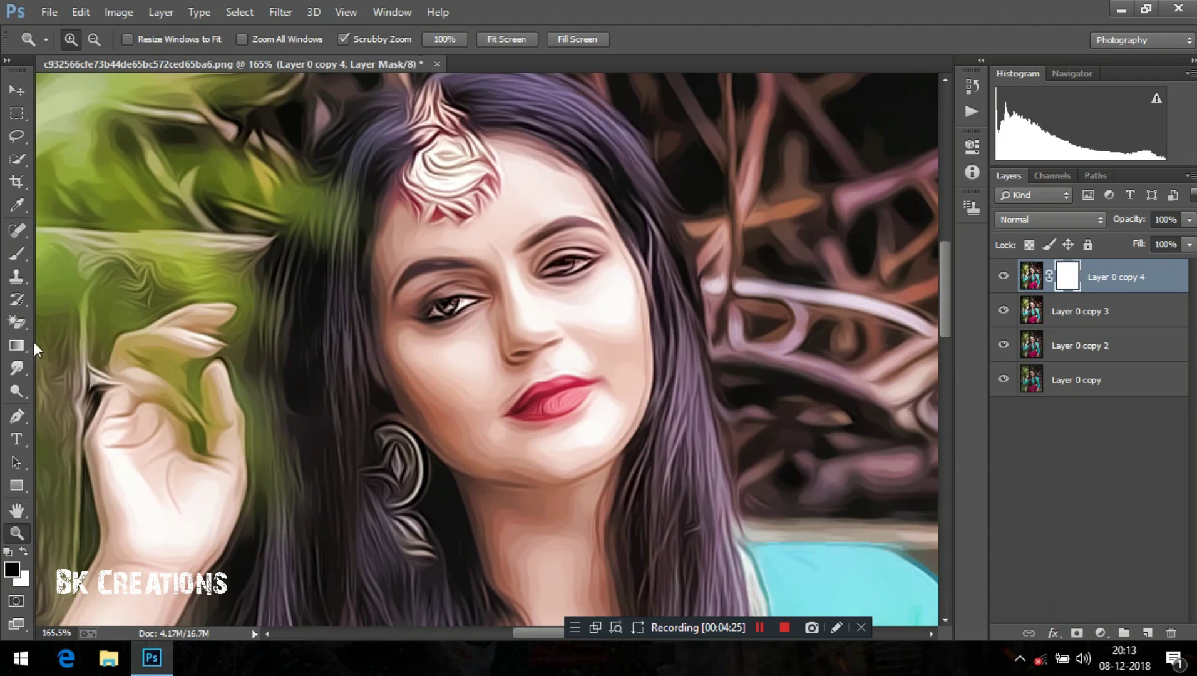
pyautogui.click(17, 255)
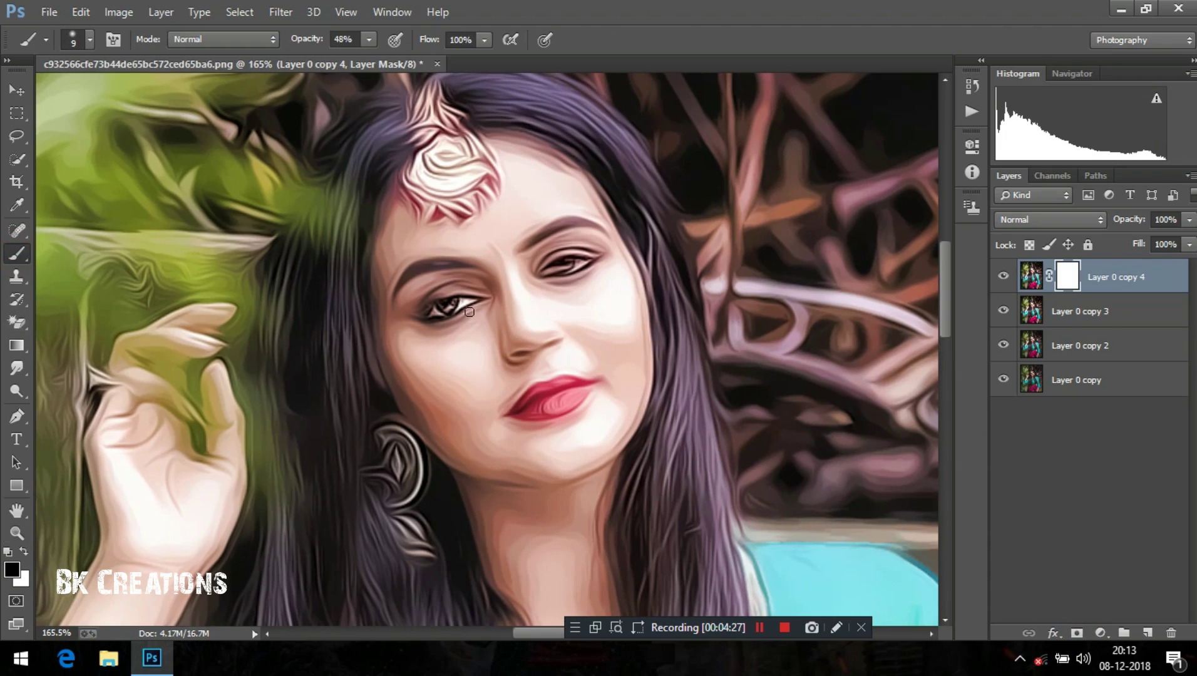
pyautogui.press(']')
pyautogui.press(']')
pyautogui.press(']')
pyautogui.press(']')
pyautogui.press(']')
pyautogui.press(']')
pyautogui.press(']')
pyautogui.moveTo(404, 246); pyautogui.dragTo(407, 276)
pyautogui.moveTo(546, 230); pyautogui.dragTo(549, 222)
pyautogui.hotkey('ctrl', 'z')
# Step: Set the brush opacity to 100% and paint the mask black over the eyes, forehead and facial skin
pyautogui.moveTo(308, 39); pyautogui.dragTo(393, 42)
pyautogui.moveTo(545, 179); pyautogui.dragTo(577, 250)
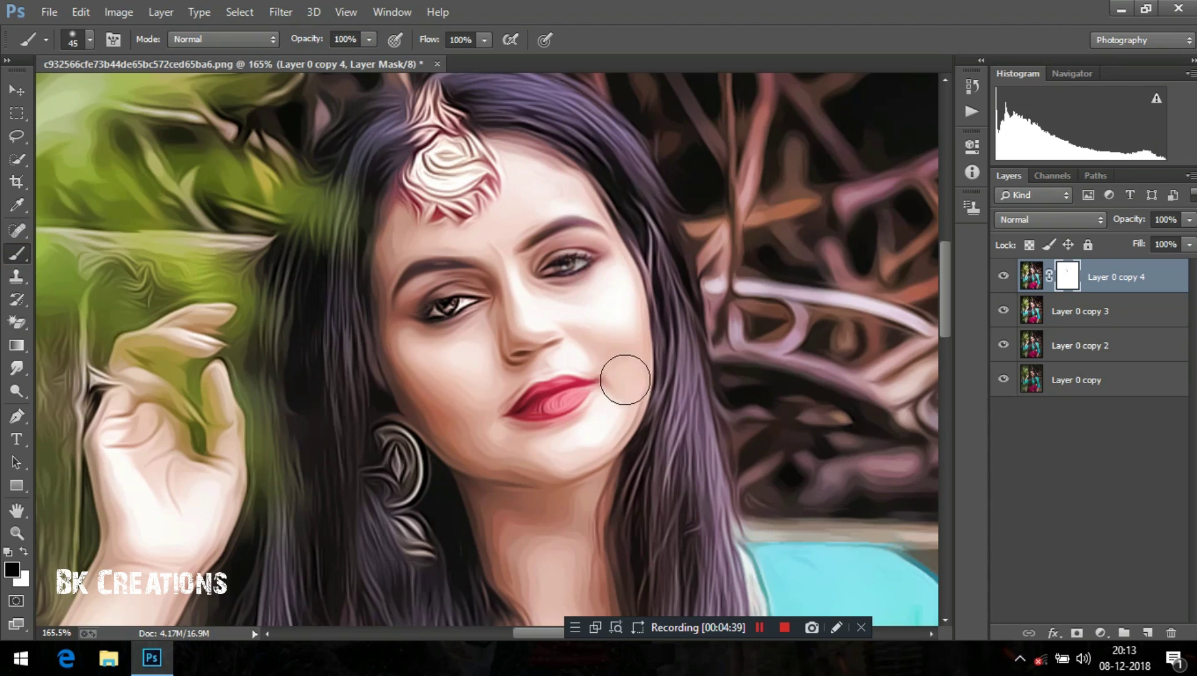
pyautogui.moveTo(497, 188)
pyautogui.mouseDown()
pyautogui.moveTo(437, 219)
pyautogui.moveTo(437, 200)
pyautogui.mouseUp()
pyautogui.moveTo(418, 261)
pyautogui.mouseDown()
pyautogui.moveTo(418, 288)
pyautogui.moveTo(403, 274)
pyautogui.moveTo(403, 313)
pyautogui.moveTo(418, 358)
pyautogui.moveTo(465, 437)
pyautogui.moveTo(511, 470)
pyautogui.moveTo(613, 396)
pyautogui.moveTo(620, 338)
pyautogui.moveTo(507, 296)
pyautogui.moveTo(501, 339)
pyautogui.moveTo(506, 304)
pyautogui.moveTo(457, 303)
pyautogui.moveTo(440, 280)
pyautogui.moveTo(440, 308)
pyautogui.mouseUp()
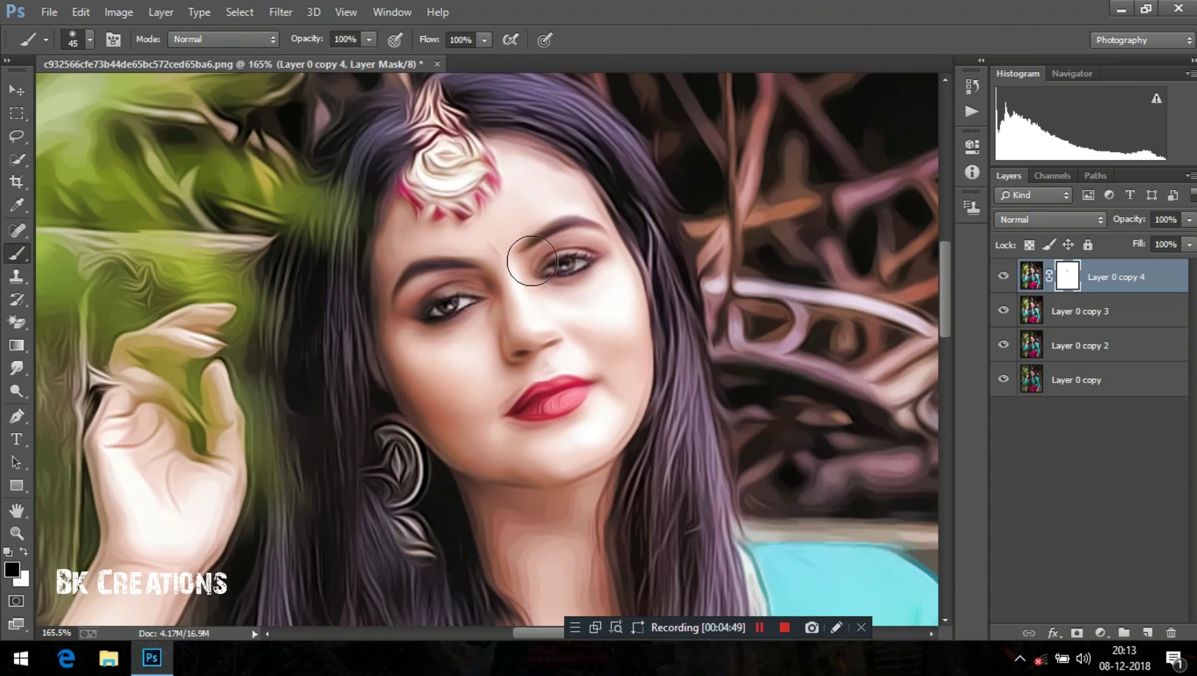
pyautogui.moveTo(541, 186)
pyautogui.mouseDown()
pyautogui.moveTo(525, 163)
pyautogui.moveTo(560, 206)
pyautogui.mouseUp()
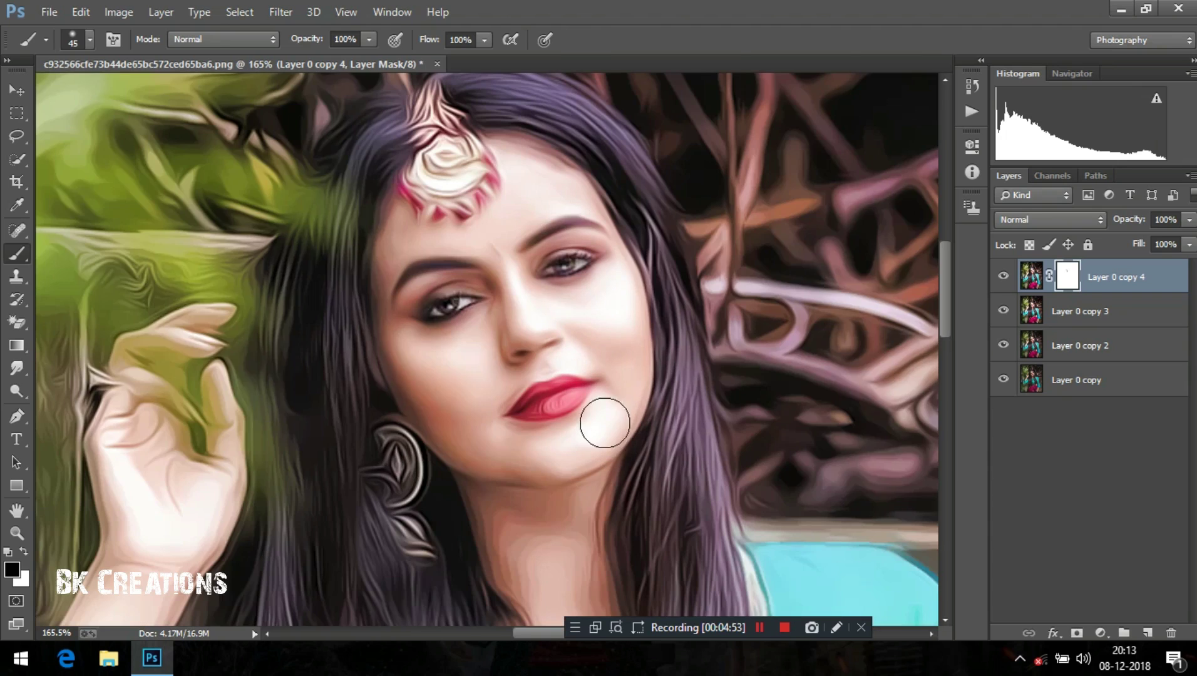
# Step: Mask the filter effect off the chin and neck, reducing the brush to 25 px for the narrow areas
pyautogui.scroll(-3, 577, 505)
pyautogui.moveTo(519, 425)
pyautogui.mouseDown()
pyautogui.moveTo(539, 474)
pyautogui.moveTo(527, 478)
pyautogui.moveTo(503, 438)
pyautogui.moveTo(551, 557)
pyautogui.mouseUp()
pyautogui.scroll(-3, 576, 467)
pyautogui.moveTo(571, 393)
pyautogui.mouseDown()
pyautogui.moveTo(610, 563)
pyautogui.moveTo(599, 540)
pyautogui.moveTo(609, 551)
pyautogui.mouseUp()
pyautogui.press('[')
pyautogui.press('[')
pyautogui.press('[')
pyautogui.click(619, 576)
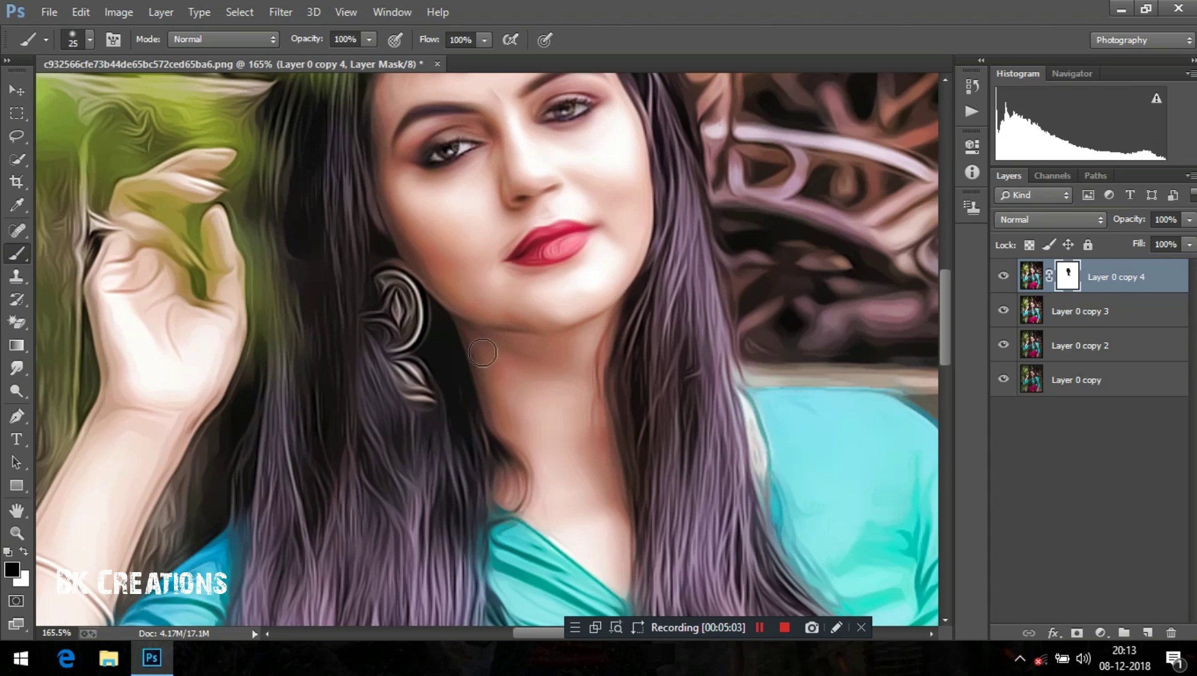
pyautogui.moveTo(593, 336); pyautogui.dragTo(600, 452)
# Step: Enlarge the brush to 35 px and mask the effect off both cheeks and the jawline
pyautogui.scroll(2, 628, 226)
pyautogui.press(']')
pyautogui.press(']')
pyautogui.moveTo(613, 220)
pyautogui.mouseDown()
pyautogui.moveTo(625, 262)
pyautogui.moveTo(621, 208)
pyautogui.moveTo(633, 253)
pyautogui.moveTo(596, 350)
pyautogui.moveTo(575, 424)
pyautogui.mouseUp()
pyautogui.moveTo(411, 256); pyautogui.dragTo(480, 373)
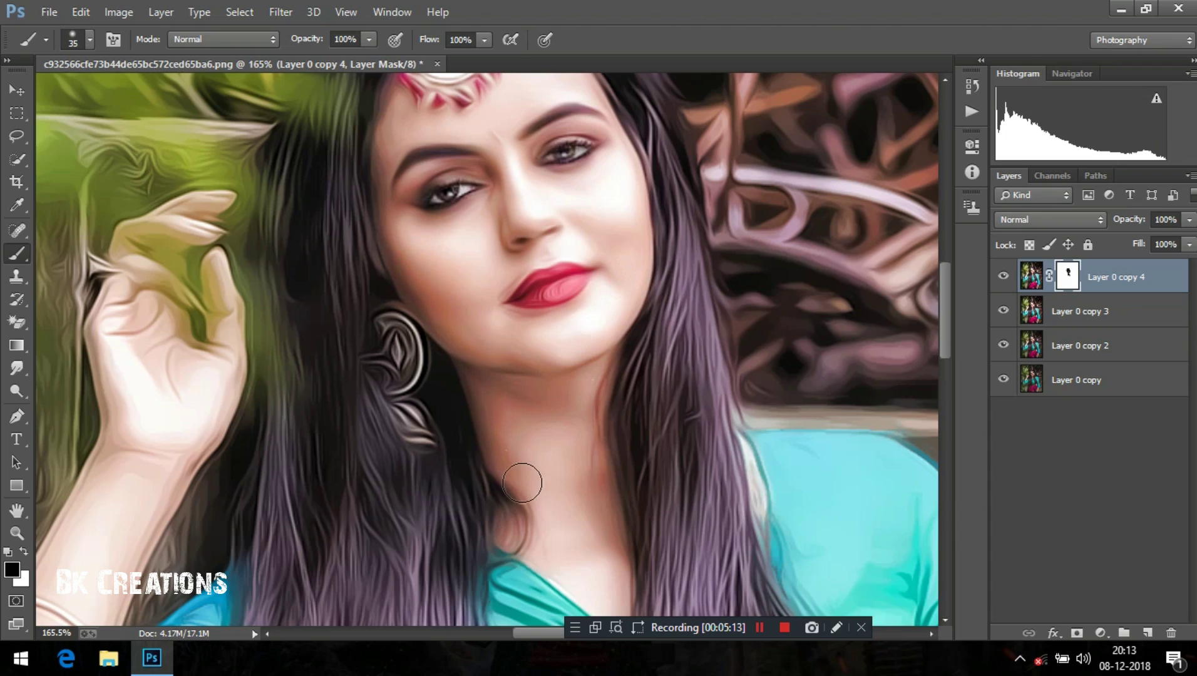
# Step: Paint out the remaining filter effect on the skin above the neckline and on the forehead
pyautogui.scroll(-2, 524, 473)
pyautogui.click(518, 415)
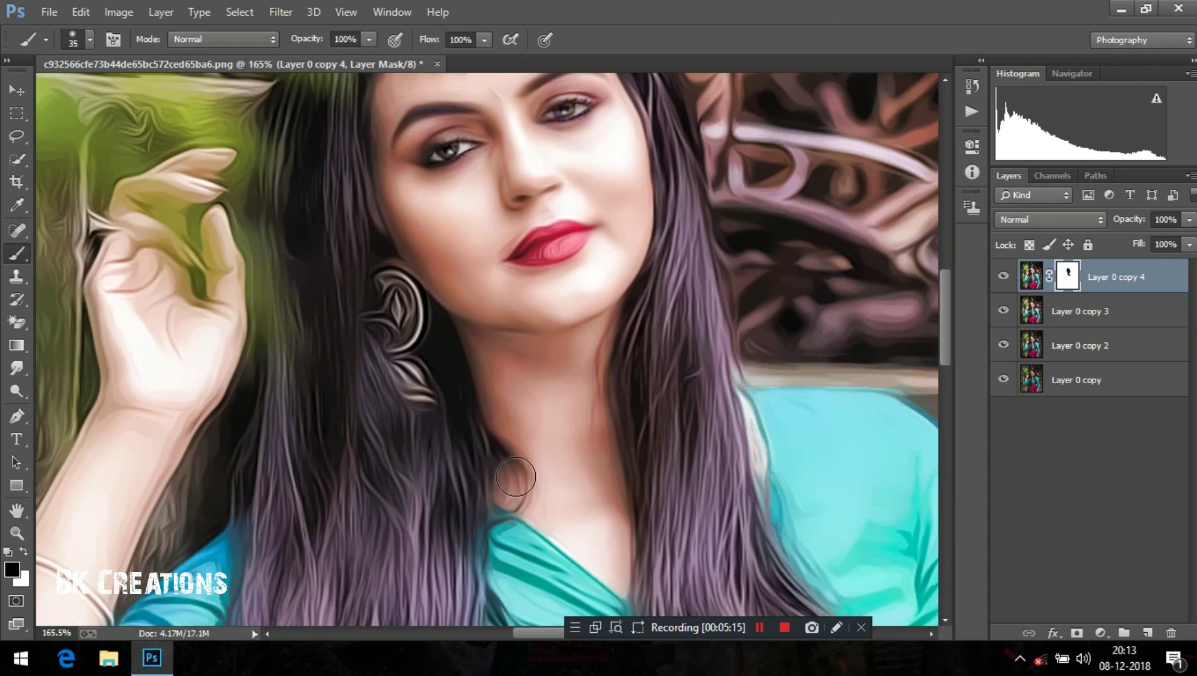
pyautogui.moveTo(547, 507); pyautogui.dragTo(605, 528)
pyautogui.scroll(2, 584, 263)
pyautogui.scroll(1, 584, 263)
pyautogui.scroll(5, 596, 323)
pyautogui.moveTo(551, 134); pyautogui.dragTo(570, 154)
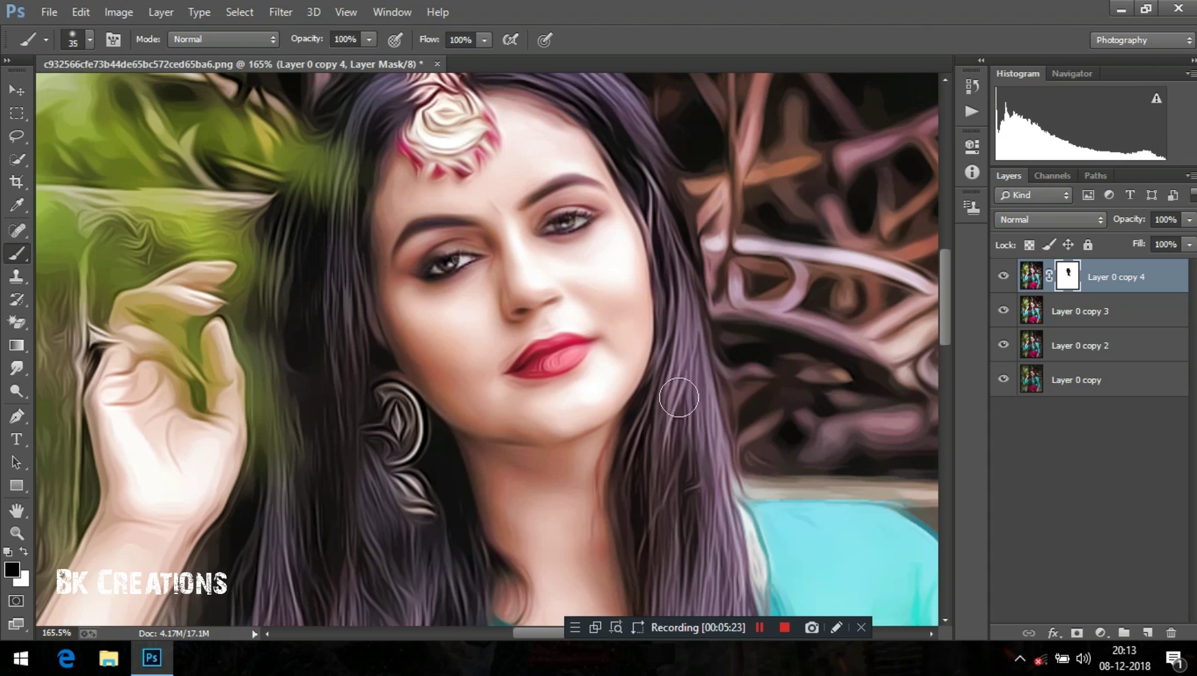
pyautogui.click(760, 627)
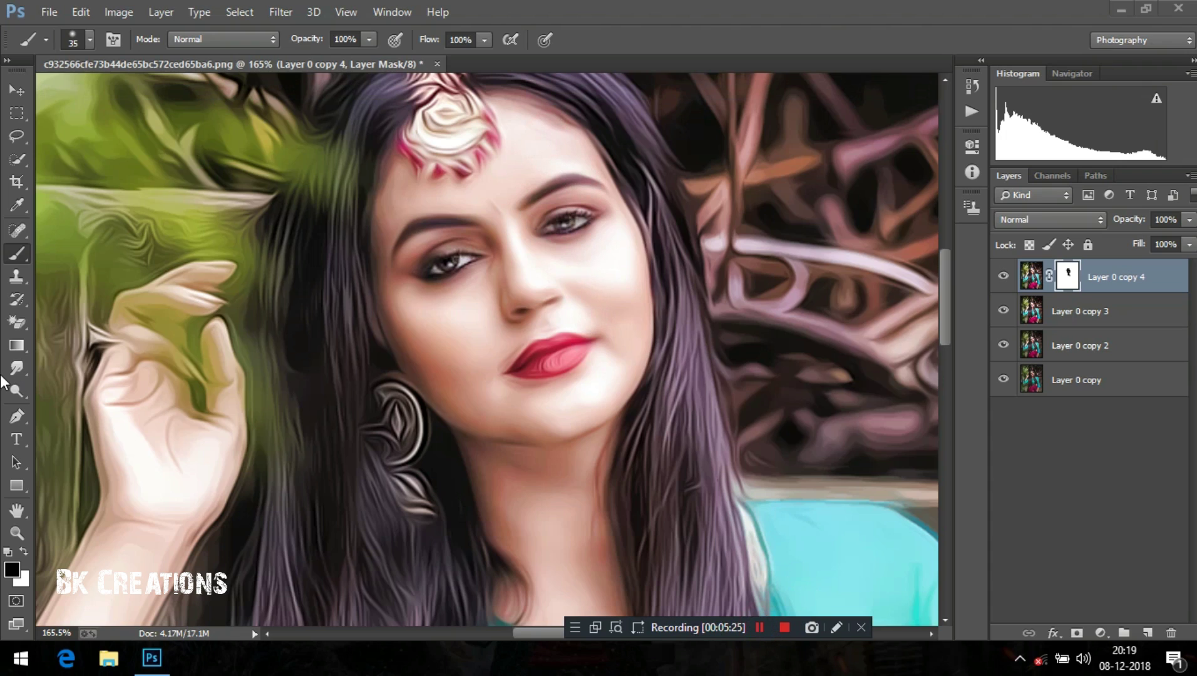
# Step: Brush over the neck and lower face on the mask to clean up leftover painted texture
pyautogui.click(16, 249)
pyautogui.moveTo(566, 440)
pyautogui.mouseDown()
pyautogui.moveTo(560, 474)
pyautogui.moveTo(589, 483)
pyautogui.moveTo(583, 536)
pyautogui.mouseUp()
pyautogui.scroll(-3, 534, 536)
pyautogui.moveTo(542, 422)
pyautogui.mouseDown()
pyautogui.moveTo(535, 509)
pyautogui.moveTo(608, 551)
pyautogui.moveTo(584, 402)
pyautogui.moveTo(594, 352)
pyautogui.moveTo(582, 357)
pyautogui.mouseUp()
# Step: Mask the filter effect off the raised hand and the forearm down to the sleeve
pyautogui.moveTo(106, 267)
pyautogui.mouseDown()
pyautogui.moveTo(204, 201)
pyautogui.moveTo(139, 224)
pyautogui.moveTo(119, 255)
pyautogui.moveTo(134, 321)
pyautogui.moveTo(219, 264)
pyautogui.moveTo(195, 306)
pyautogui.moveTo(128, 321)
pyautogui.moveTo(134, 376)
pyautogui.moveTo(161, 326)
pyautogui.moveTo(180, 338)
pyautogui.moveTo(371, 206)
pyautogui.mouseUp()
pyautogui.press('space')
pyautogui.moveTo(337, 273)
pyautogui.mouseDown()
pyautogui.moveTo(259, 433)
pyautogui.moveTo(315, 304)
pyautogui.moveTo(363, 264)
pyautogui.moveTo(327, 375)
pyautogui.moveTo(408, 238)
pyautogui.moveTo(329, 262)
pyautogui.moveTo(239, 423)
pyautogui.moveTo(197, 552)
pyautogui.mouseUp()
pyautogui.press('space')
pyautogui.moveTo(240, 487)
pyautogui.mouseDown()
pyautogui.moveTo(355, 293)
pyautogui.moveTo(297, 357)
pyautogui.moveTo(324, 298)
pyautogui.moveTo(237, 492)
pyautogui.moveTo(245, 474)
pyautogui.mouseUp()
pyautogui.moveTo(263, 407); pyautogui.dragTo(317, 334)
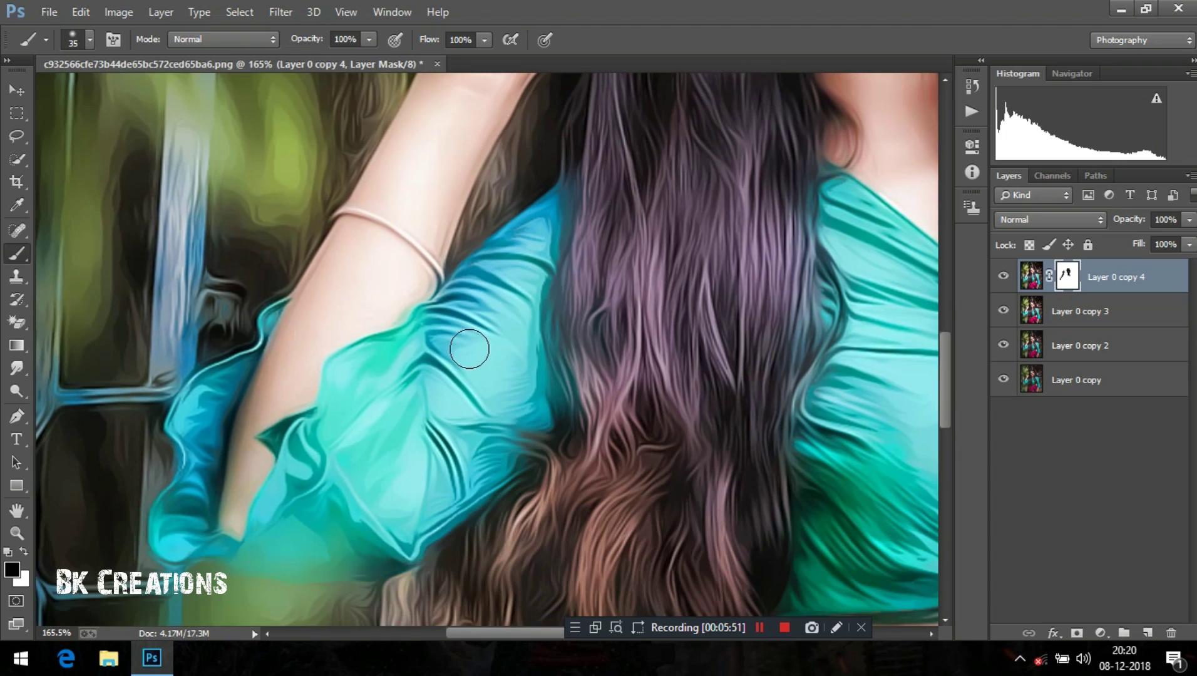
# Step: Compare the portrait with and without the masked layer, and merge that layer with the one directly beneath it
pyautogui.hotkey('ctrl', '0')
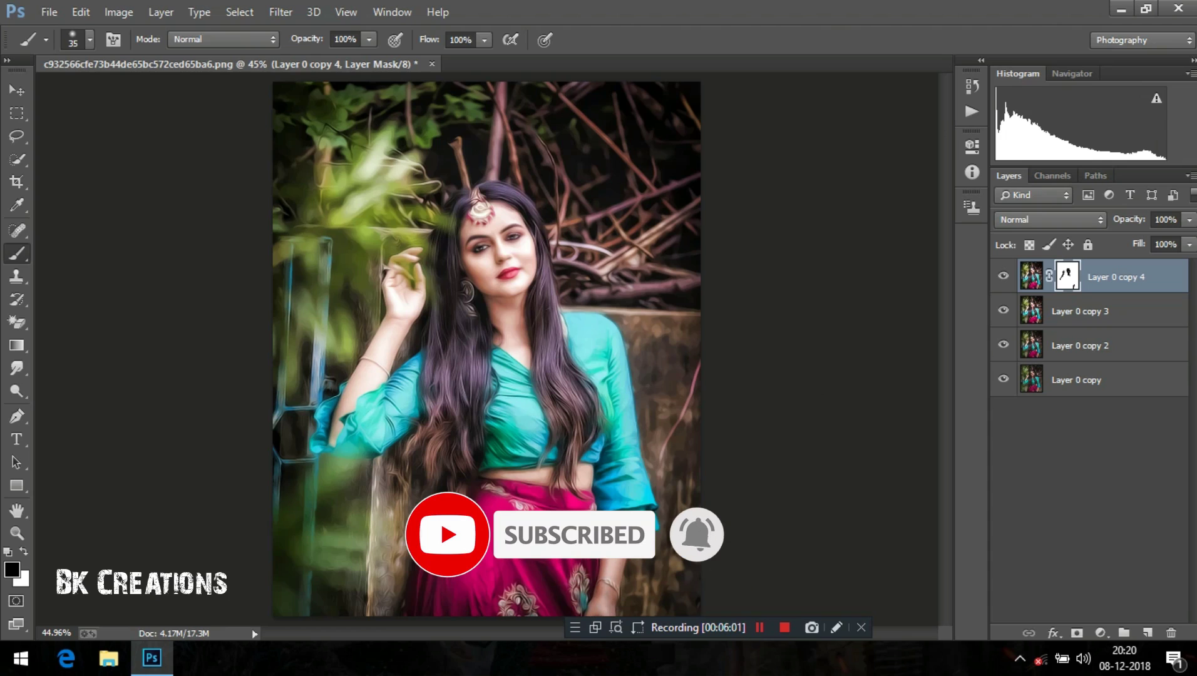
pyautogui.press('z')
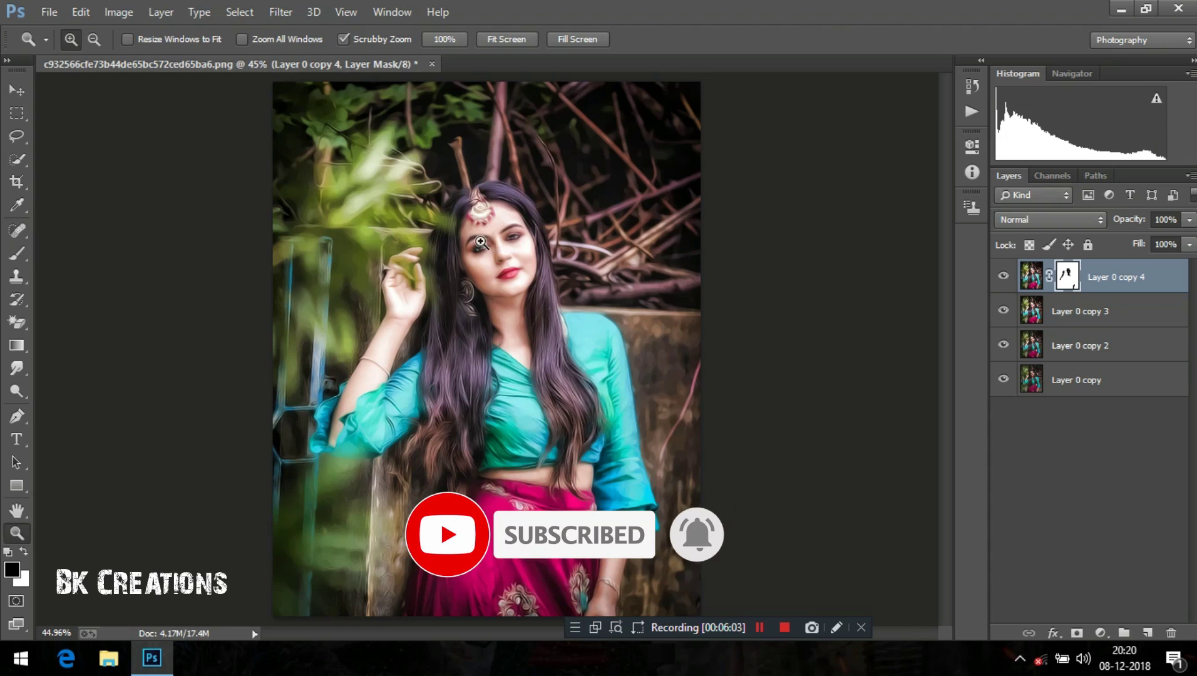
pyautogui.moveTo(483, 243); pyautogui.dragTo(550, 322)
pyautogui.click(1001, 275)
pyautogui.click(1001, 275)
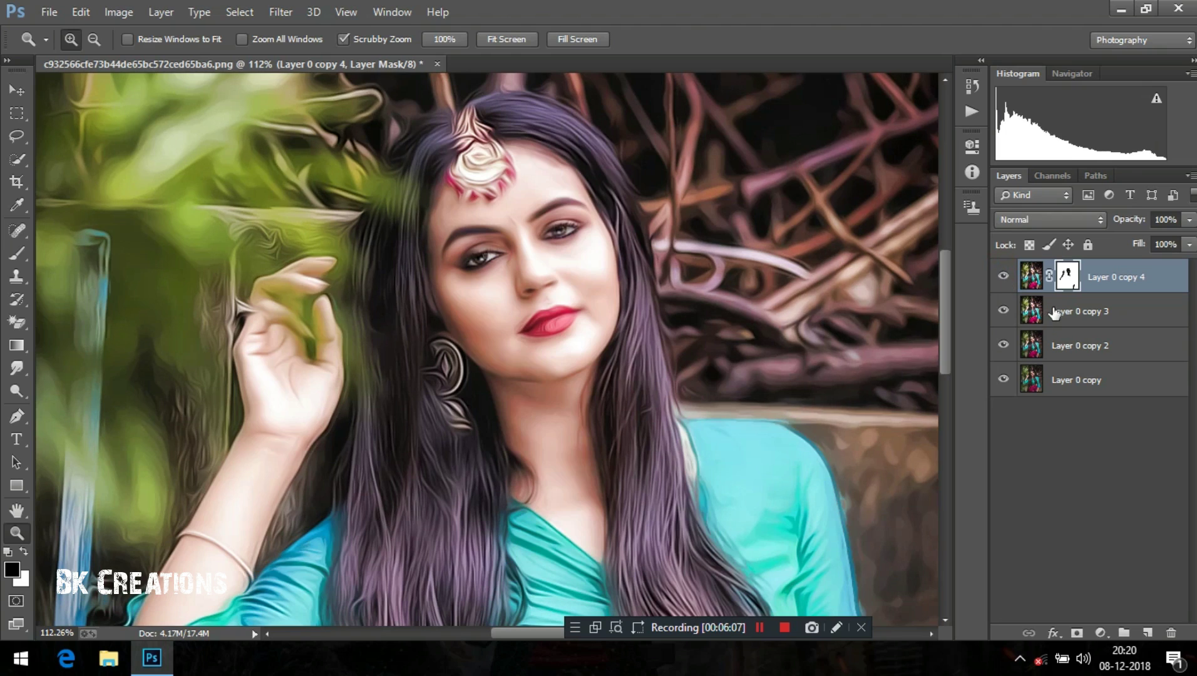
pyautogui.keyDown('ctrl'); pyautogui.click(1102, 309); pyautogui.keyUp('ctrl')
pyautogui.rightClick(1102, 309)
pyautogui.click(775, 503)
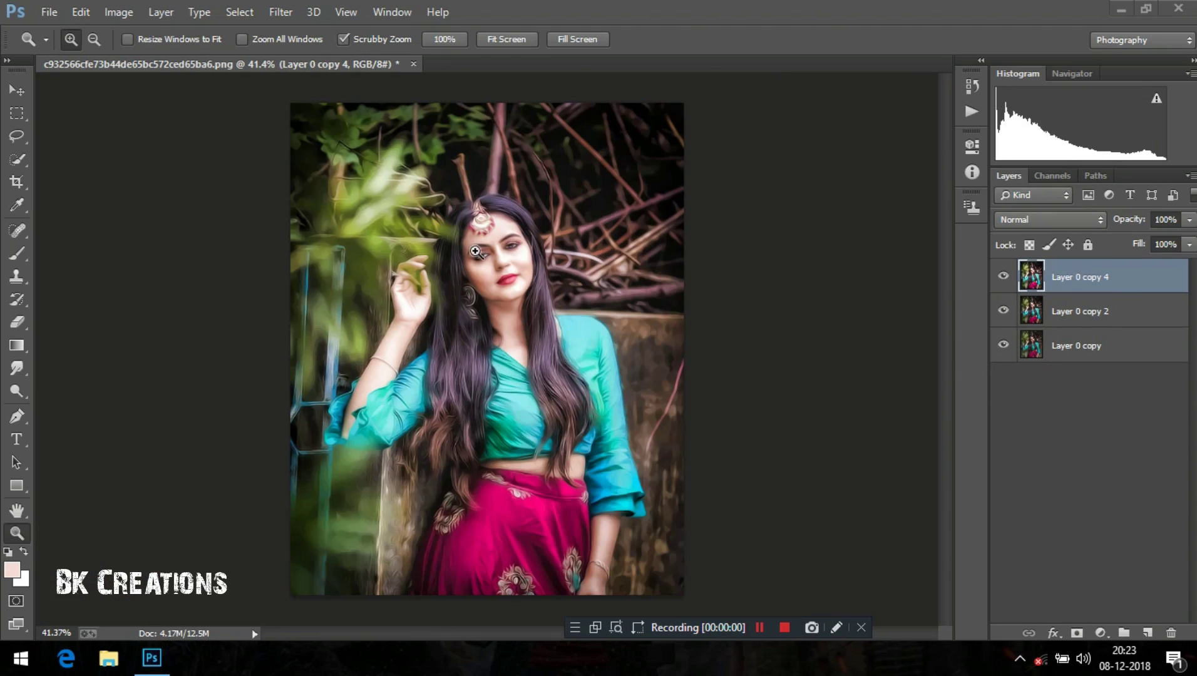
# Step: Select the forehead and the skin around the eye beside the hand with the Quick Selection tool
pyautogui.moveTo(501, 269)
pyautogui.mouseDown()
pyautogui.moveTo(546, 339)
pyautogui.moveTo(572, 320)
pyautogui.moveTo(525, 294)
pyautogui.mouseUp()
pyautogui.moveTo(583, 362)
pyautogui.mouseDown()
pyautogui.moveTo(530, 317)
pyautogui.moveTo(574, 361)
pyautogui.mouseUp()
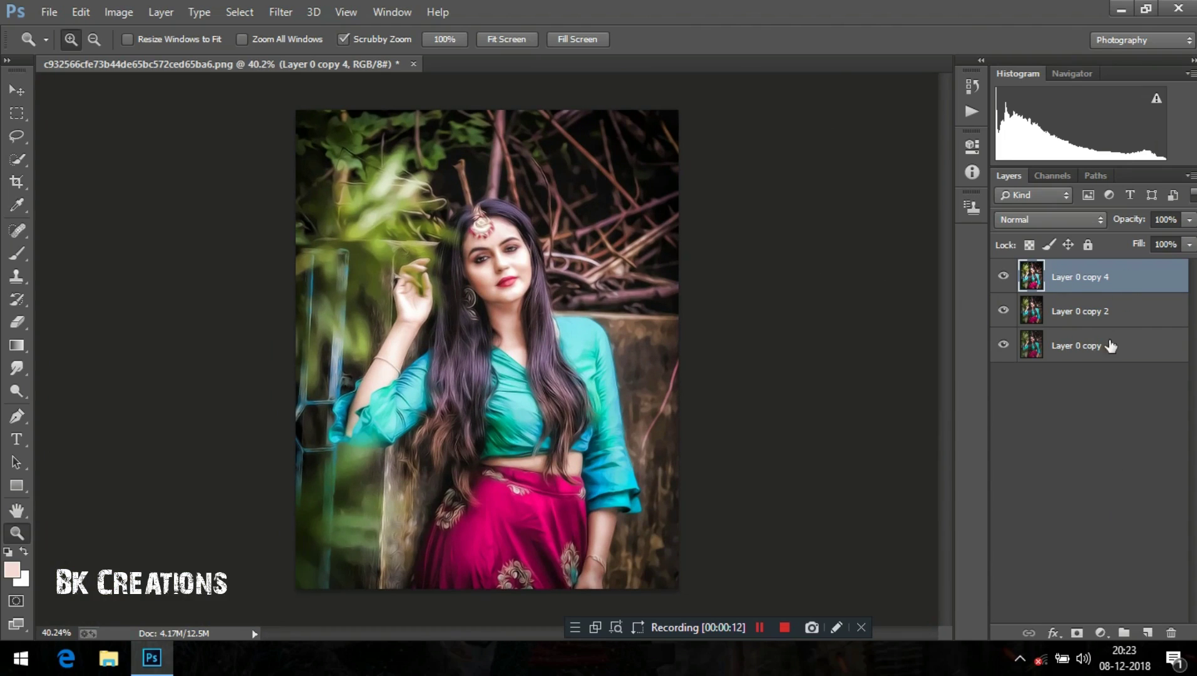
pyautogui.moveTo(485, 245); pyautogui.dragTo(574, 361)
pyautogui.scroll(-1, 536, 362)
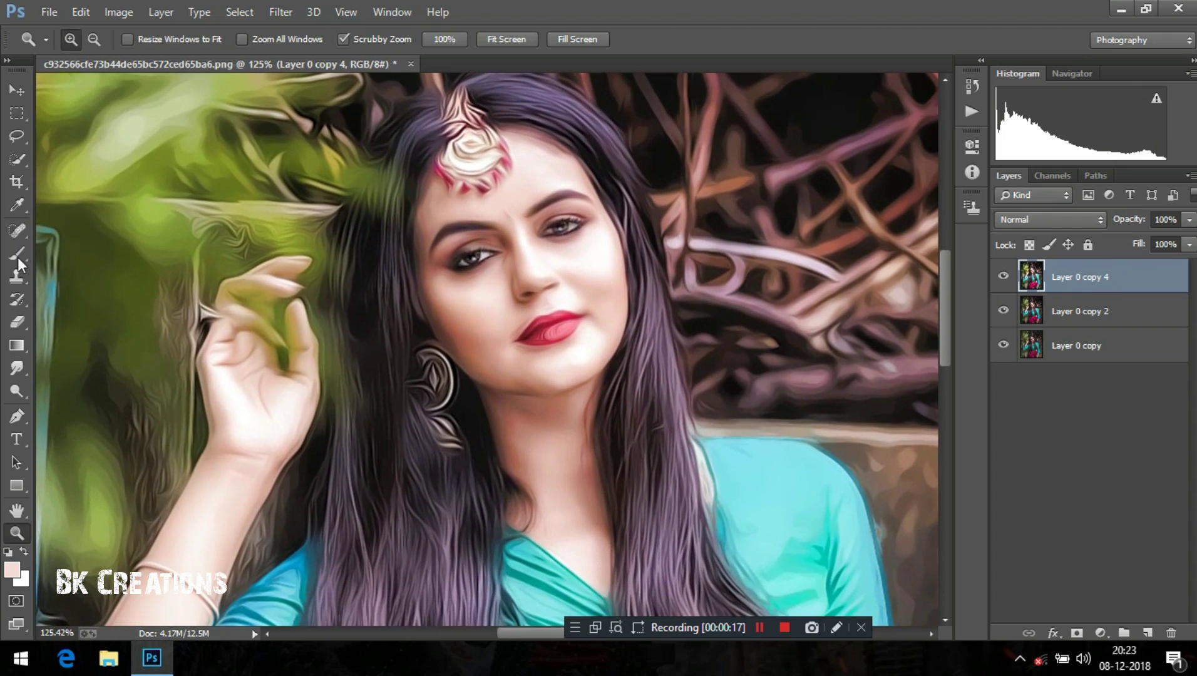
pyautogui.click(20, 161)
pyautogui.moveTo(452, 209); pyautogui.dragTo(490, 202)
pyautogui.click(431, 186)
pyautogui.moveTo(442, 267)
pyautogui.mouseDown()
pyautogui.moveTo(443, 294)
pyautogui.moveTo(427, 261)
pyautogui.mouseUp()
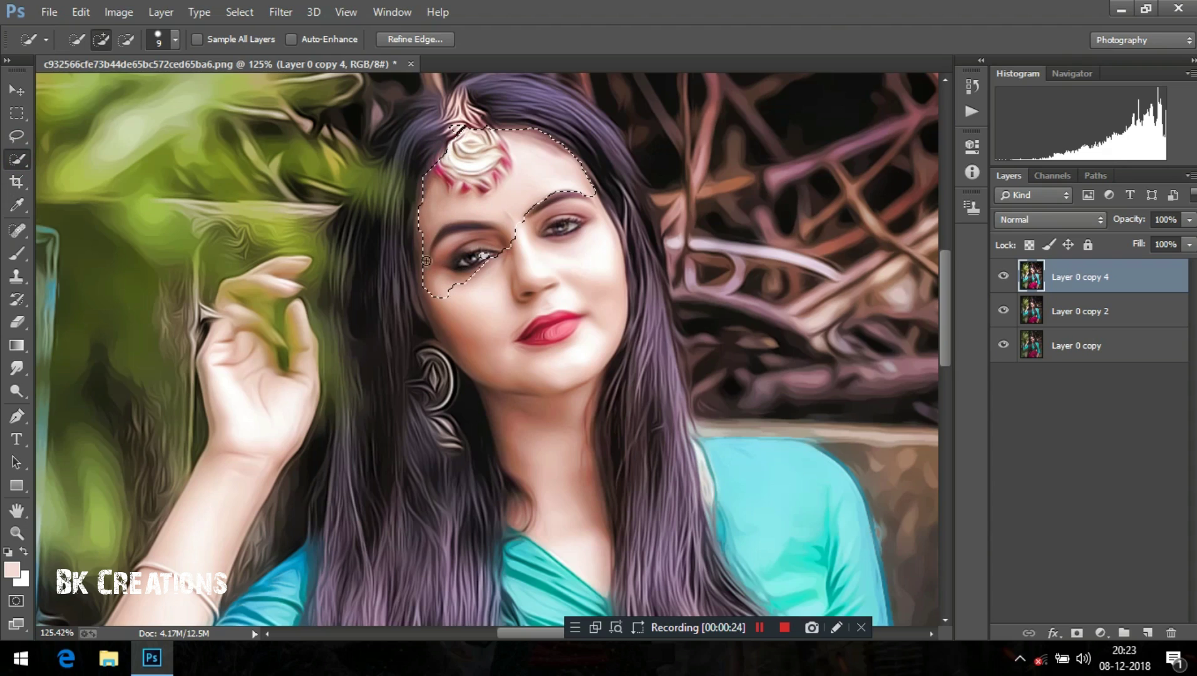
# Step: Extend the selection over the cheeks, the rest of the face and the neck down to the neckline
pyautogui.moveTo(433, 307); pyautogui.dragTo(426, 283)
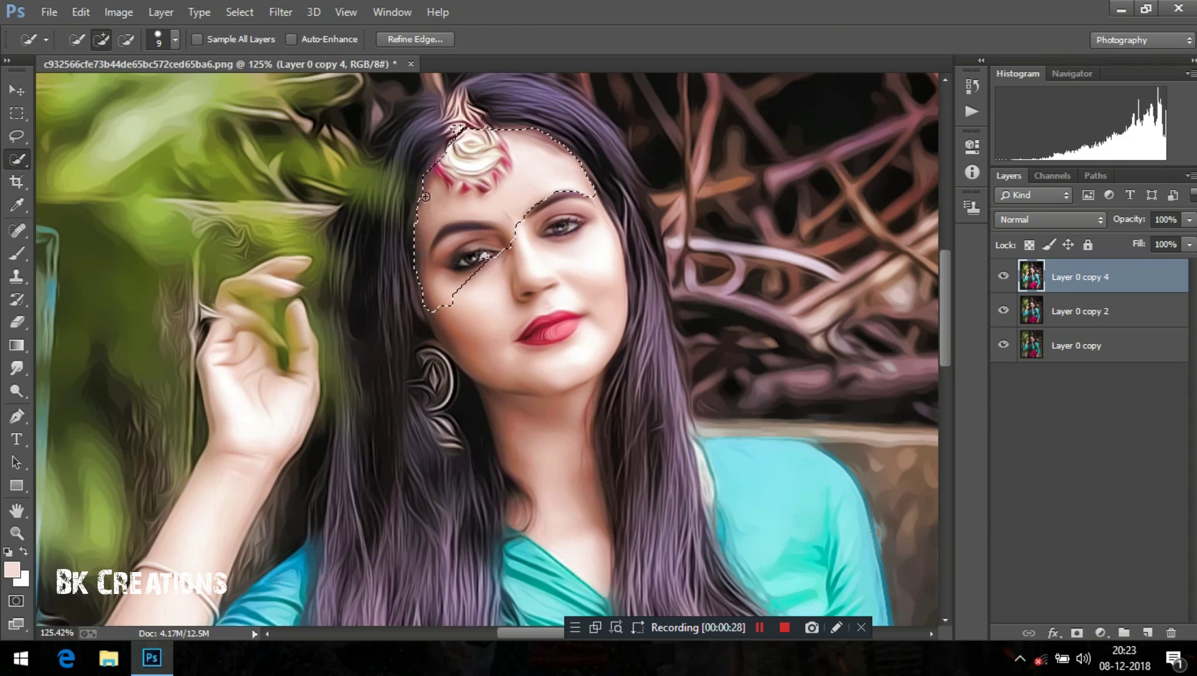
pyautogui.moveTo(419, 229); pyautogui.dragTo(423, 229)
pyautogui.moveTo(442, 303); pyautogui.dragTo(446, 324)
pyautogui.moveTo(573, 388)
pyautogui.mouseDown()
pyautogui.moveTo(570, 434)
pyautogui.moveTo(527, 453)
pyautogui.mouseUp()
pyautogui.scroll(-1, 559, 433)
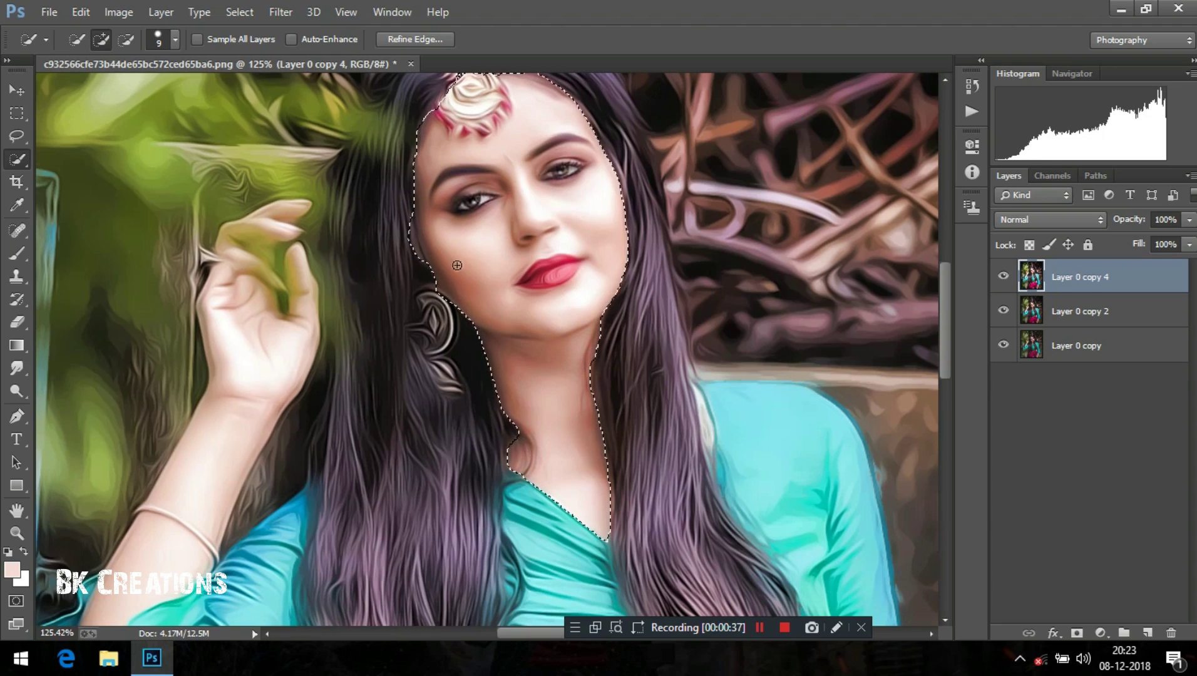
# Step: Subtract the strip of hair beside the cheek and above the earring from the face selection
pyautogui.press('alt')
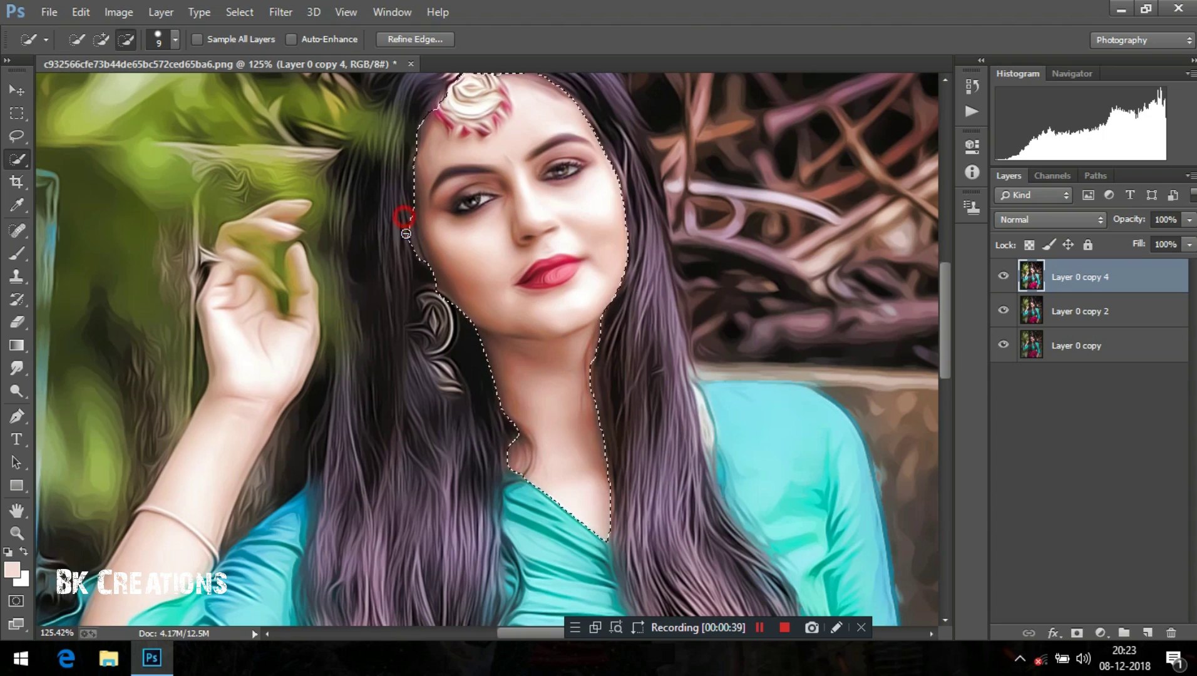
pyautogui.keyDown('alt'); pyautogui.click(417, 261); pyautogui.keyUp('alt')
pyautogui.keyDown('alt'); pyautogui.click(442, 298); pyautogui.keyUp('alt')
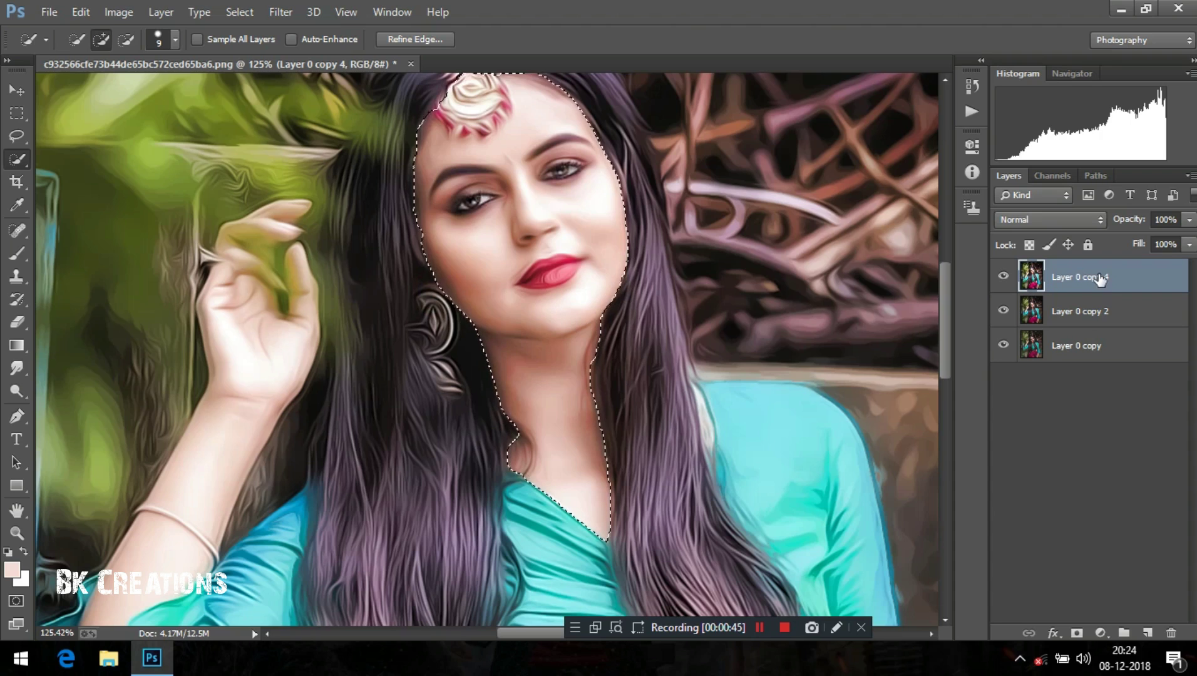
# Step: Add a Selective Color adjustment restricted to the face selection and set Black to -28% for the Reds
pyautogui.click(1099, 633)
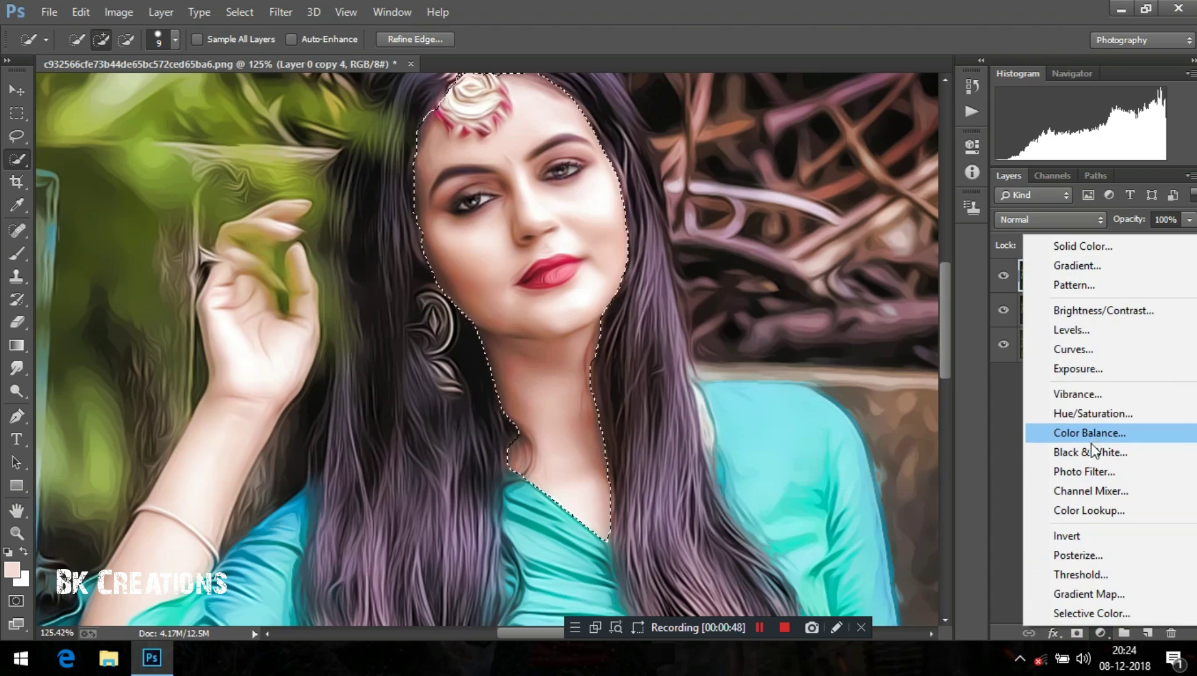
pyautogui.click(1121, 614)
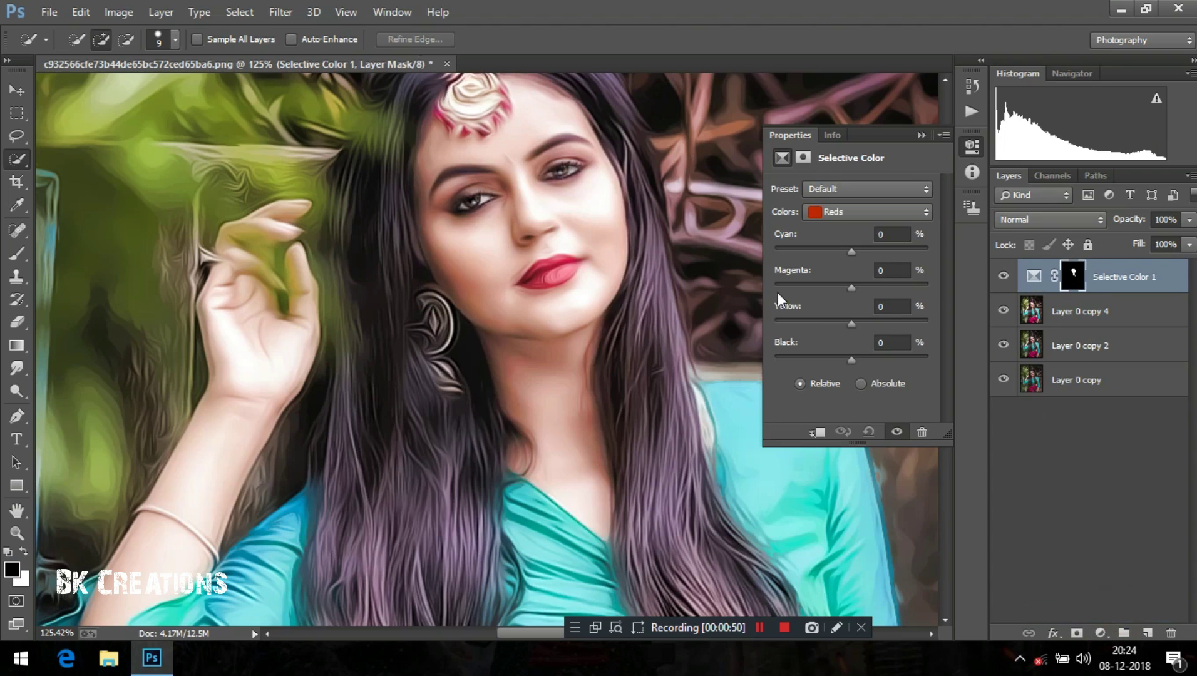
pyautogui.moveTo(851, 360); pyautogui.dragTo(830, 358)
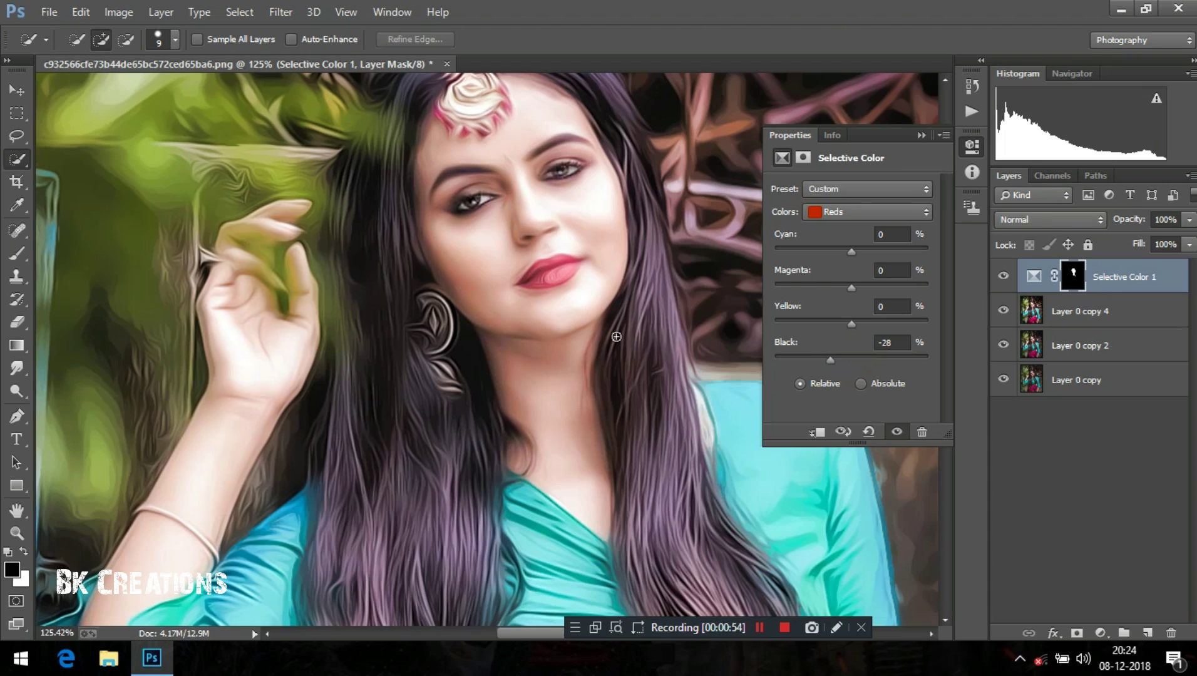
pyautogui.click(587, 338)
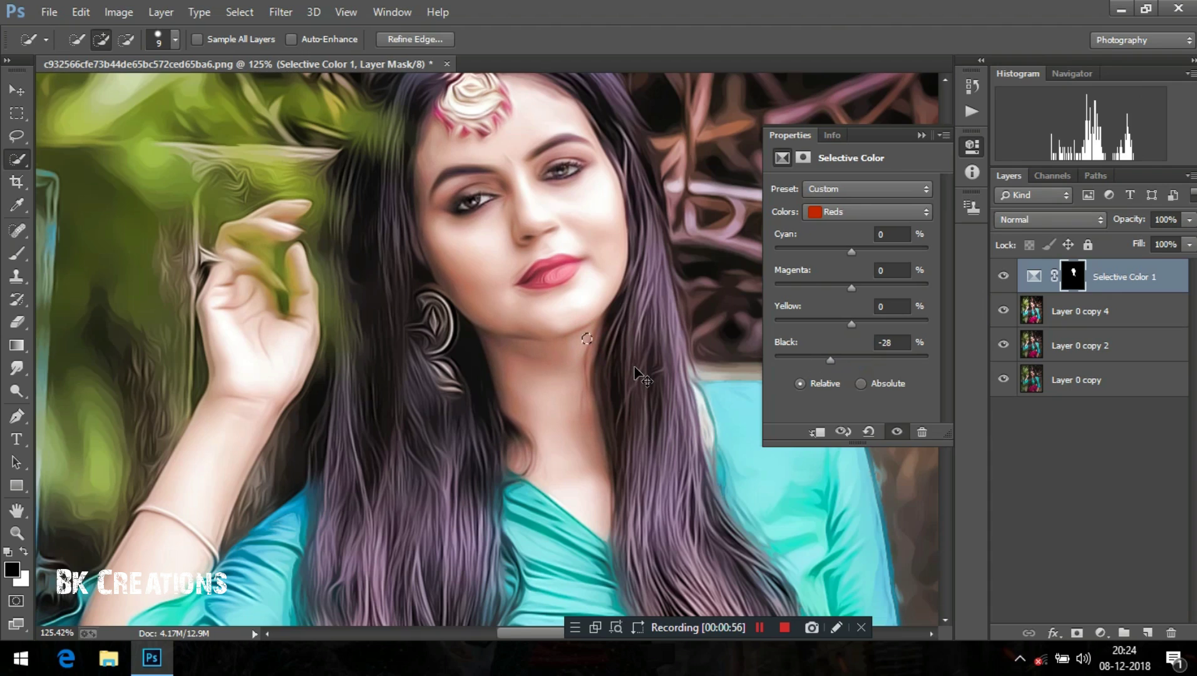
pyautogui.hotkey('ctrl', 'd')
pyautogui.press('z')
pyautogui.moveTo(600, 361); pyautogui.dragTo(544, 308)
pyautogui.moveTo(526, 301); pyautogui.dragTo(525, 301)
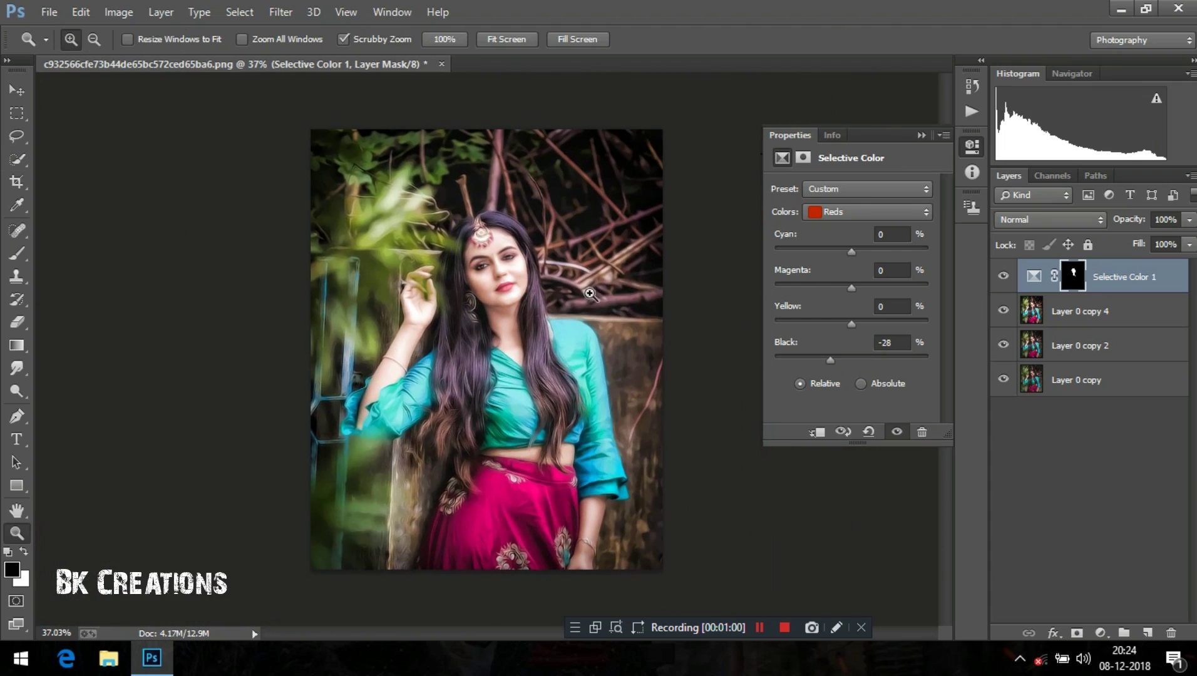
# Step: Raise the Reds' Black value slightly in the Selective Color adjustment and set Black to -43% for the Yellows
pyautogui.moveTo(829, 359); pyautogui.dragTo(834, 360)
pyautogui.click(849, 212)
pyautogui.click(849, 246)
pyautogui.moveTo(852, 358); pyautogui.dragTo(823, 357)
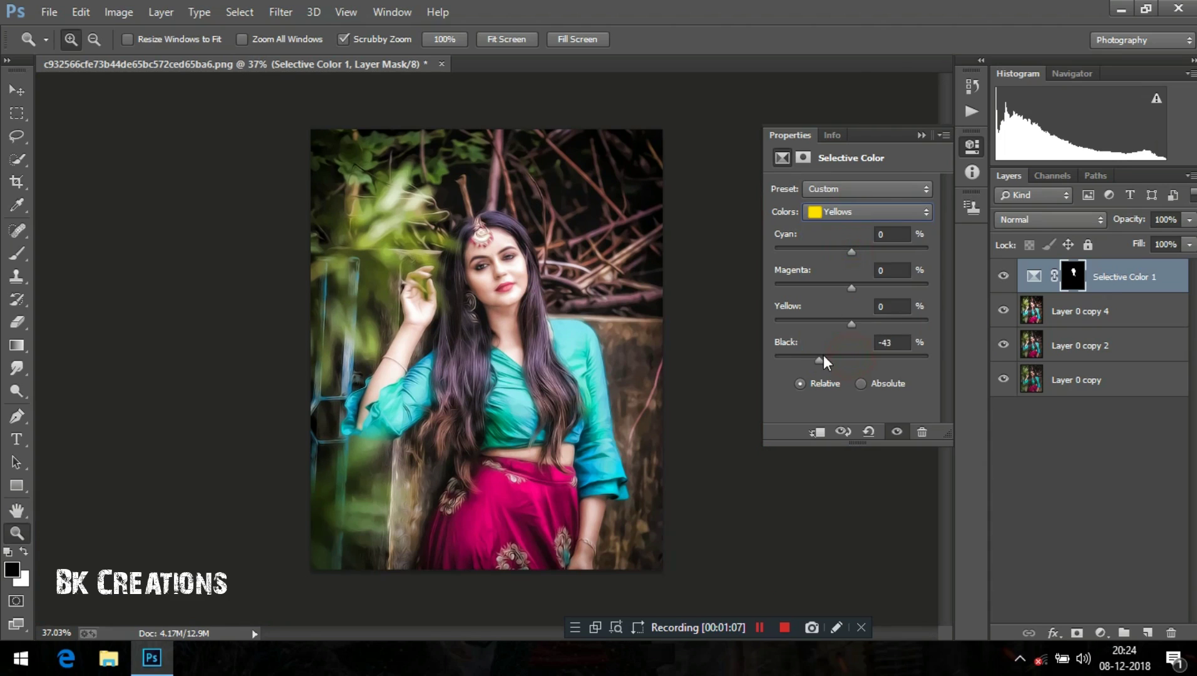
pyautogui.click(921, 135)
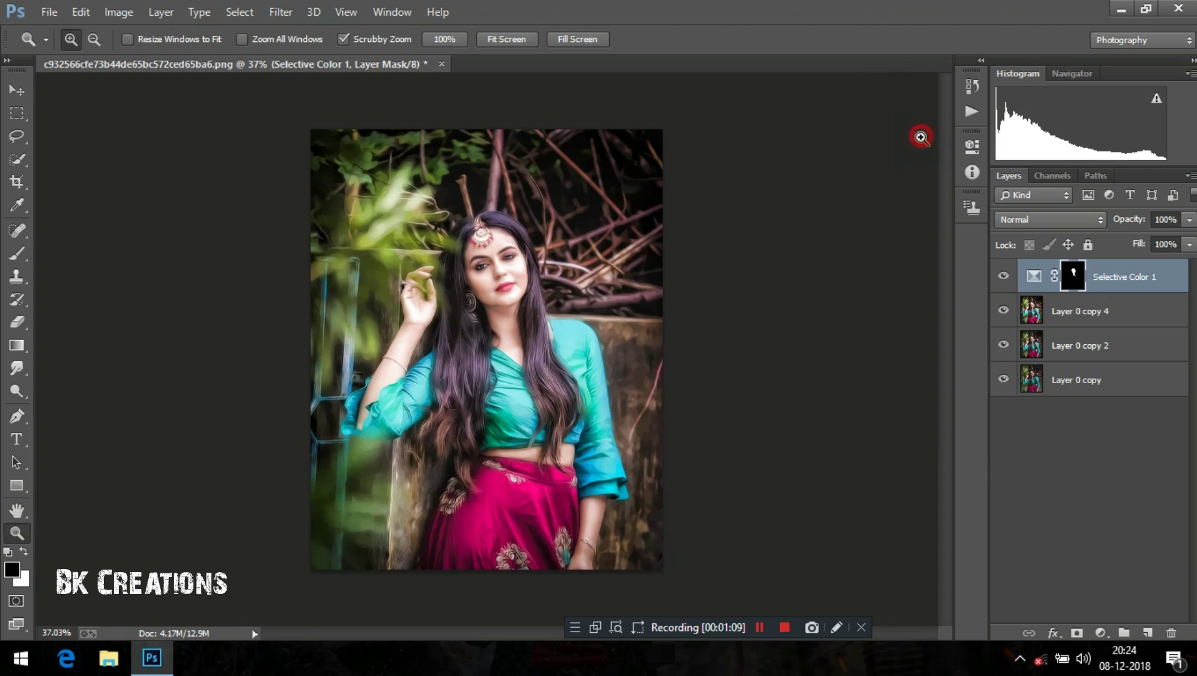
# Step: Merge the Selective Color adjustment layer with Layer 0 copy 4 directly beneath it
pyautogui.click(1003, 280)
pyautogui.keyDown('ctrl'); pyautogui.click(1067, 307); pyautogui.keyUp('ctrl')
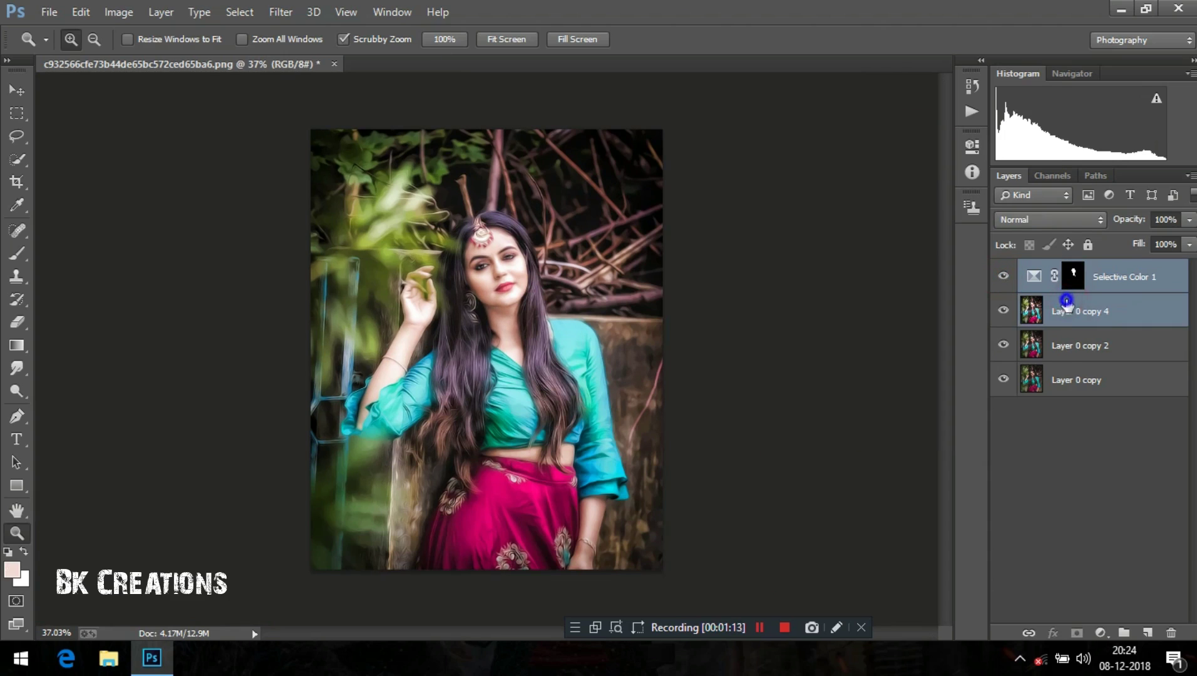
pyautogui.rightClick(1067, 308)
pyautogui.click(782, 503)
# Step: Compare the portrait with and without the merged top layer, and merge all visible layers into one
pyautogui.moveTo(460, 208); pyautogui.dragTo(548, 323)
pyautogui.moveTo(582, 364); pyautogui.dragTo(553, 320)
pyautogui.moveTo(524, 268); pyautogui.dragTo(531, 282)
pyautogui.click(1003, 282)
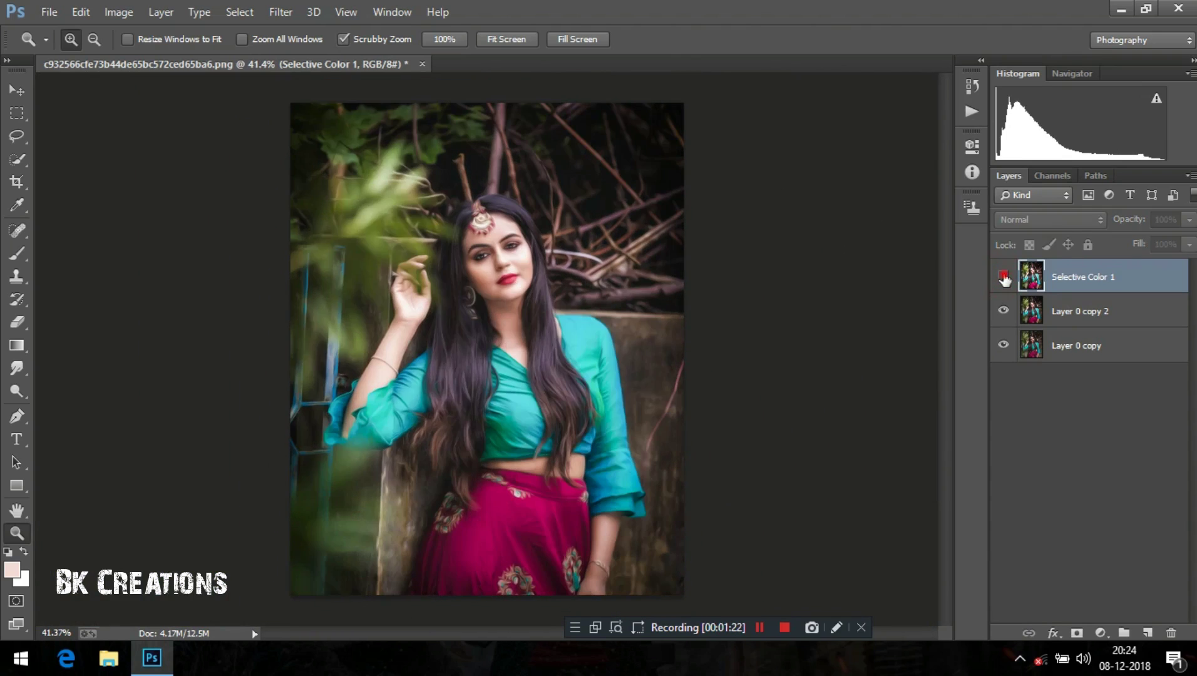
pyautogui.click(1004, 280)
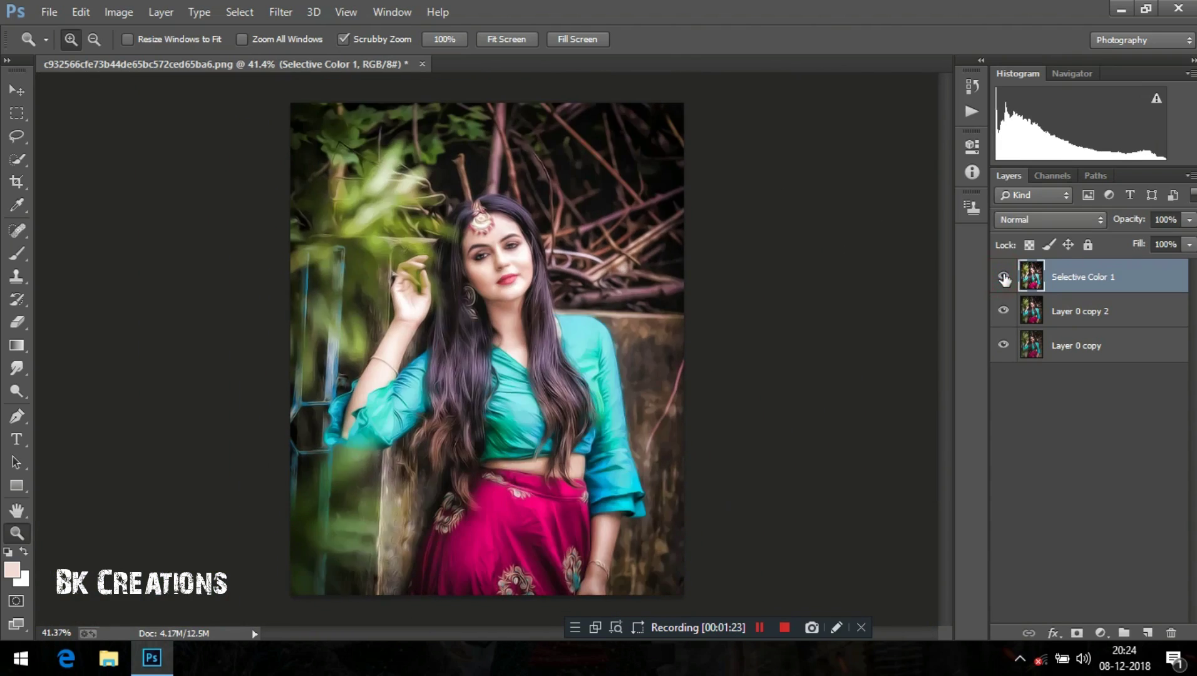
pyautogui.rightClick(1067, 286)
pyautogui.click(764, 521)
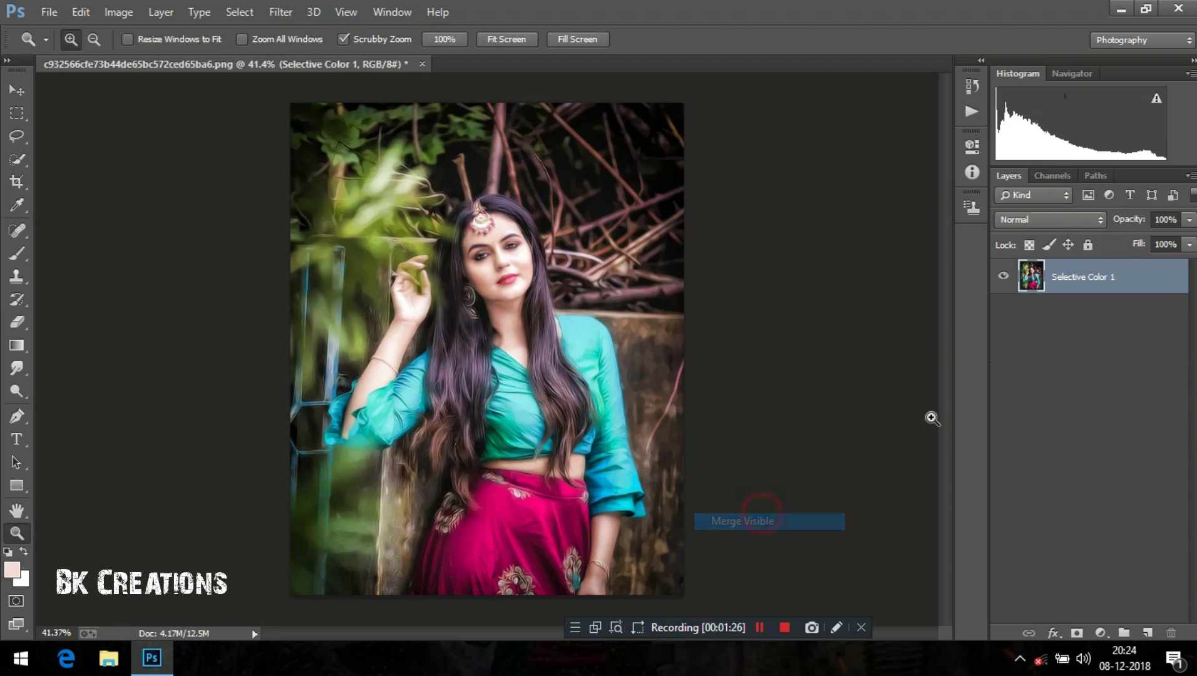
pyautogui.scroll(8, 476, 239)
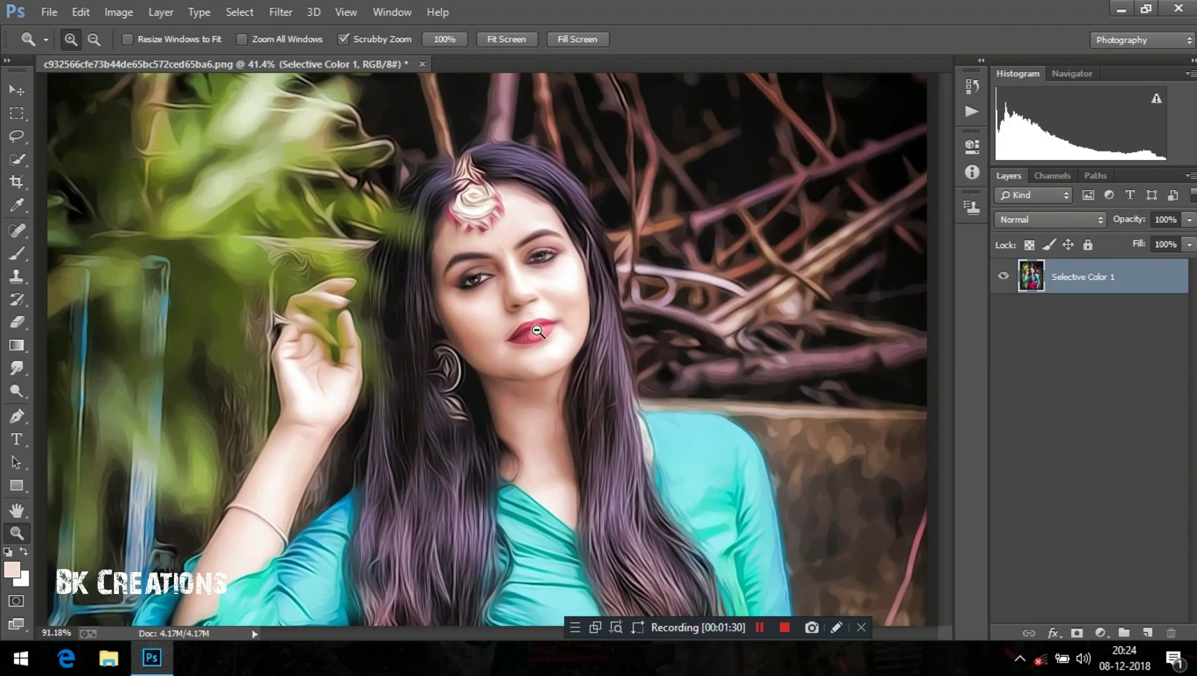
pyautogui.moveTo(537, 330); pyautogui.dragTo(538, 330)
pyautogui.moveTo(492, 221); pyautogui.dragTo(575, 359)
pyautogui.hotkey('ctrl', '0')
pyautogui.click(760, 627)
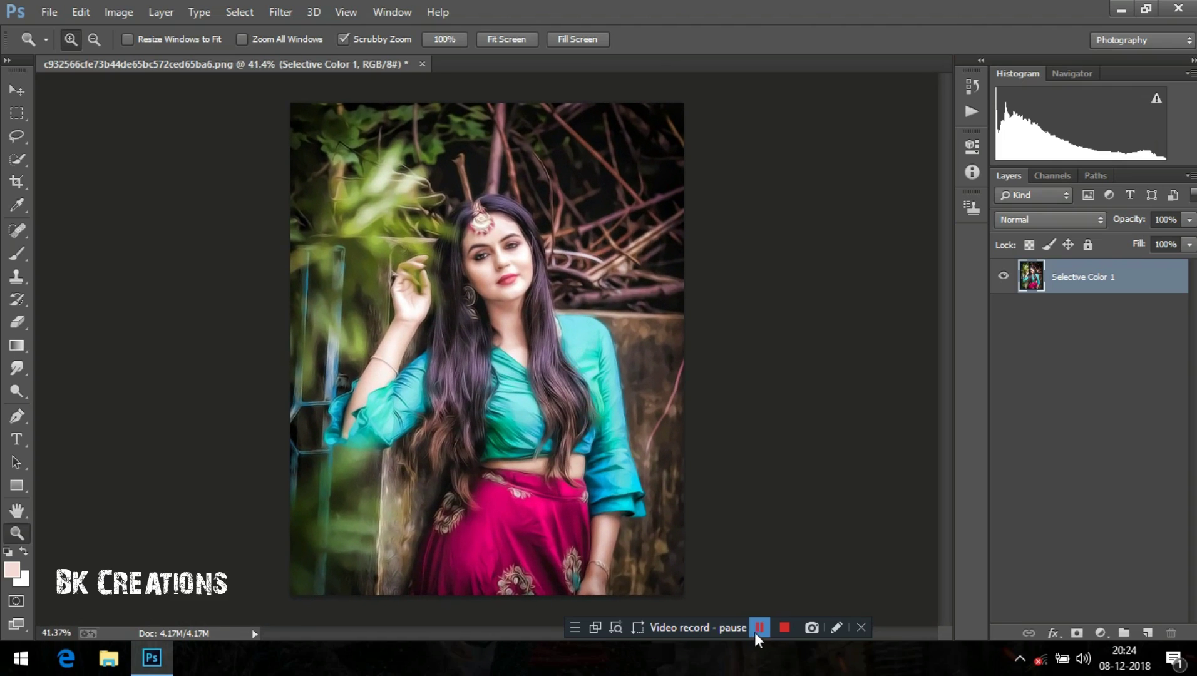
pyautogui.click(760, 626)
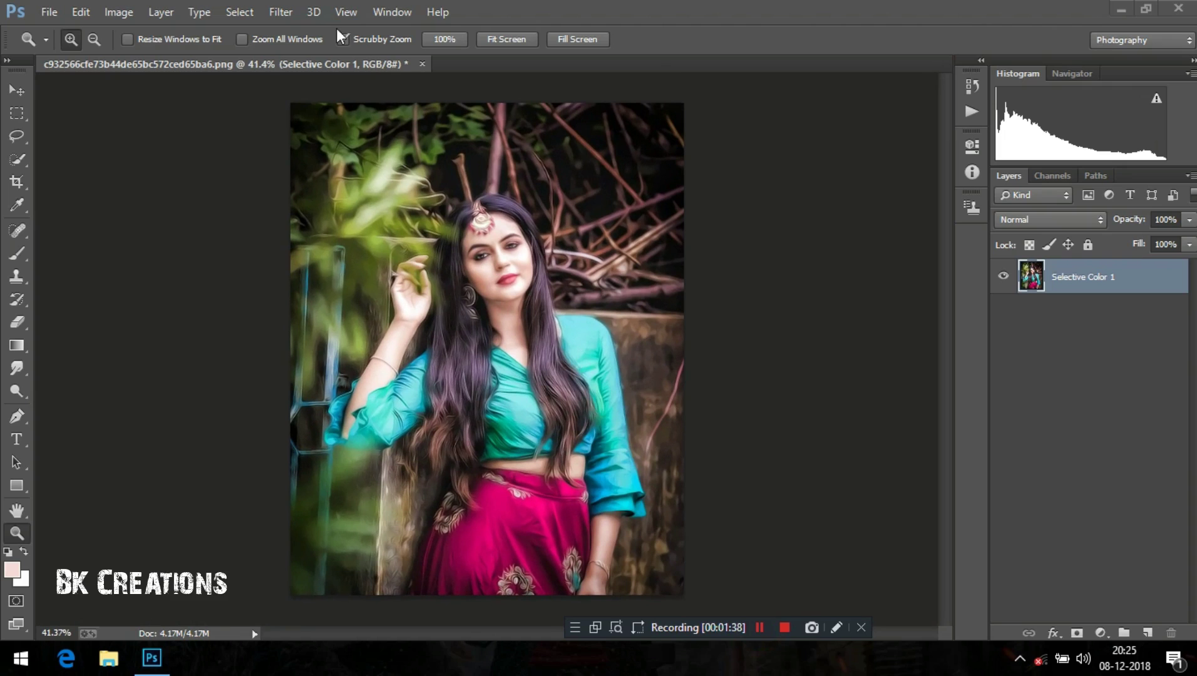
# Step: In the Camera Raw filter, shift the hue of the Yellows to +92, Greens to +69 and Aquas to +29
pyautogui.click(279, 12)
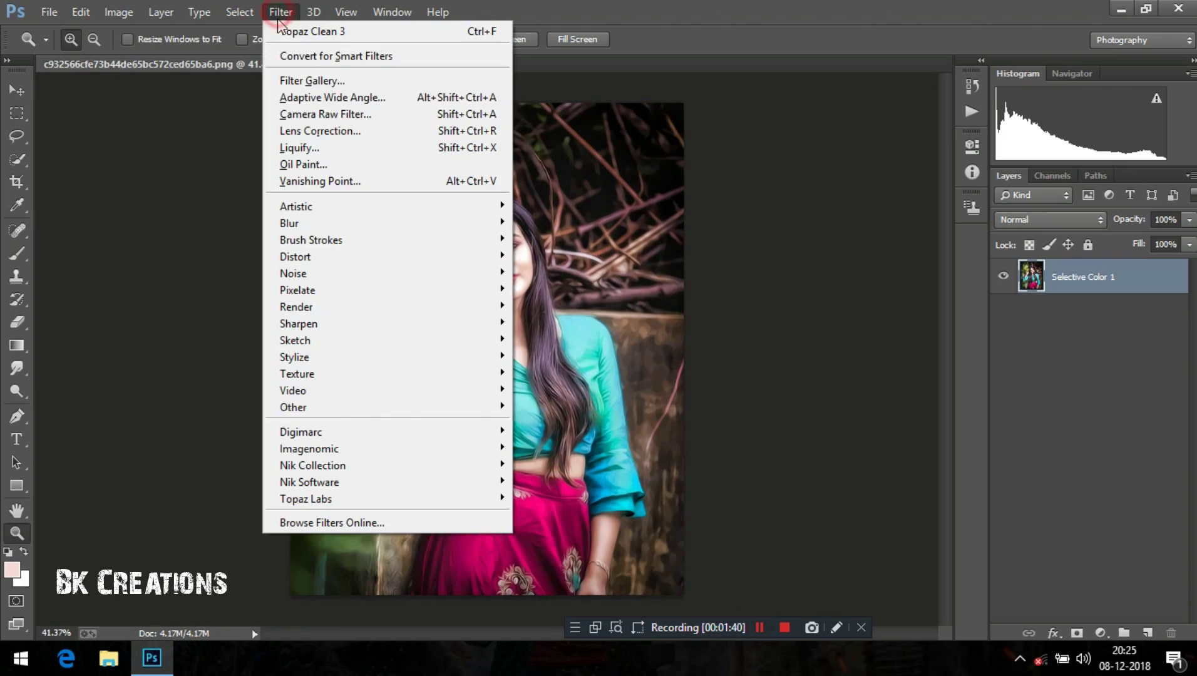
pyautogui.click(332, 114)
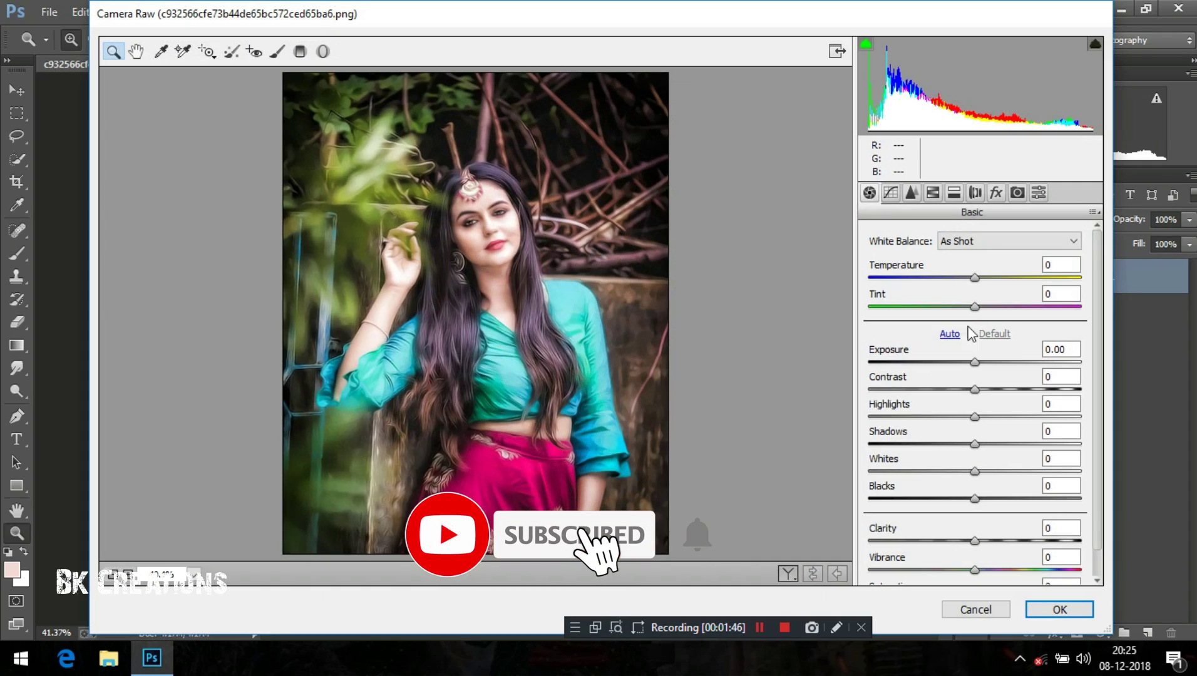
pyautogui.click(932, 194)
pyautogui.click(882, 260)
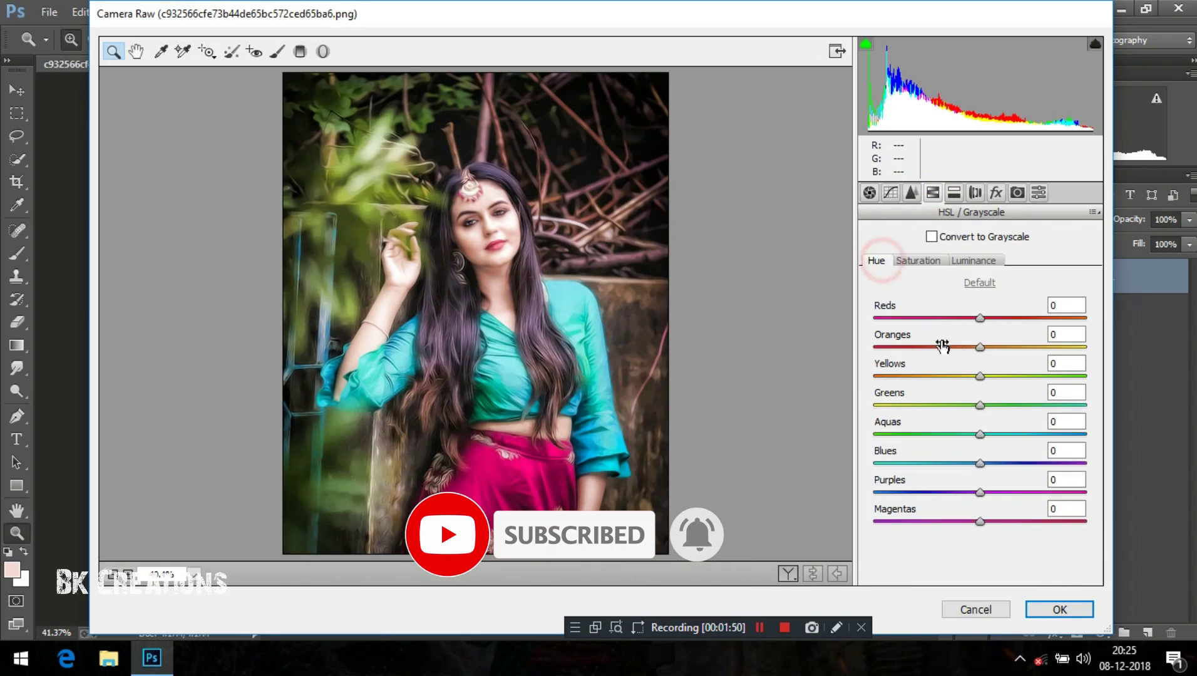
pyautogui.moveTo(979, 404); pyautogui.dragTo(1026, 405)
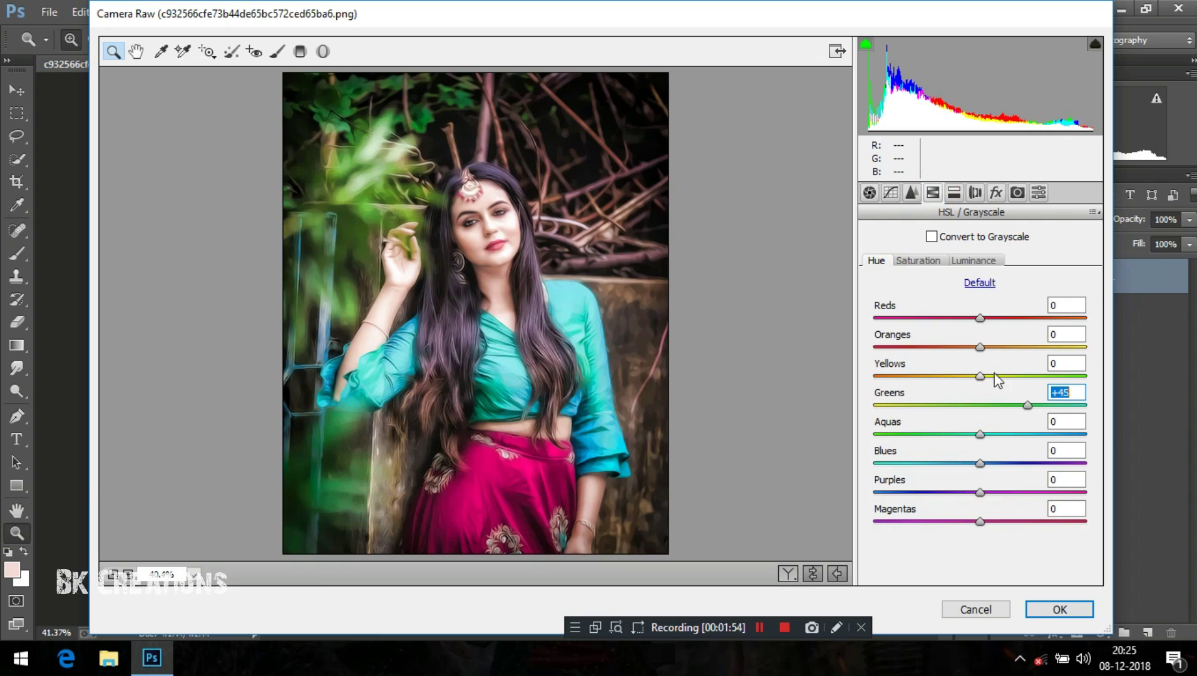
pyautogui.moveTo(982, 376)
pyautogui.mouseDown()
pyautogui.moveTo(1009, 377)
pyautogui.moveTo(1000, 382)
pyautogui.mouseUp()
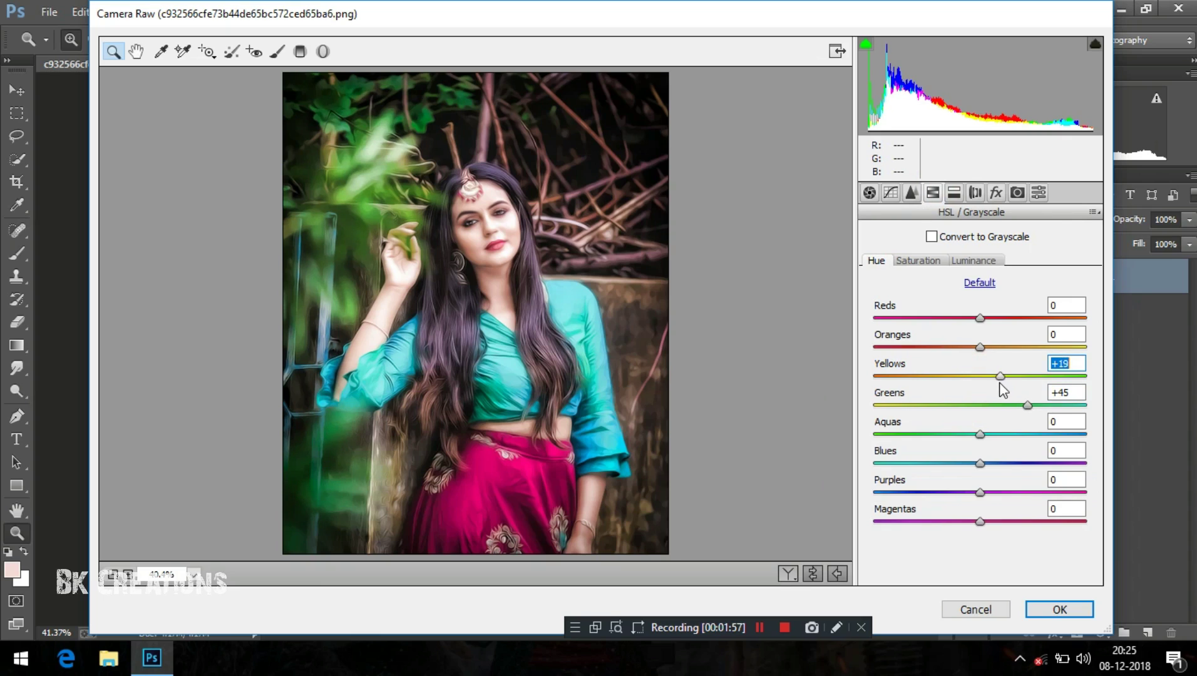
pyautogui.moveTo(981, 434); pyautogui.dragTo(1014, 441)
pyautogui.moveTo(1047, 375); pyautogui.dragTo(1078, 375)
pyautogui.moveTo(1027, 406); pyautogui.dragTo(1052, 406)
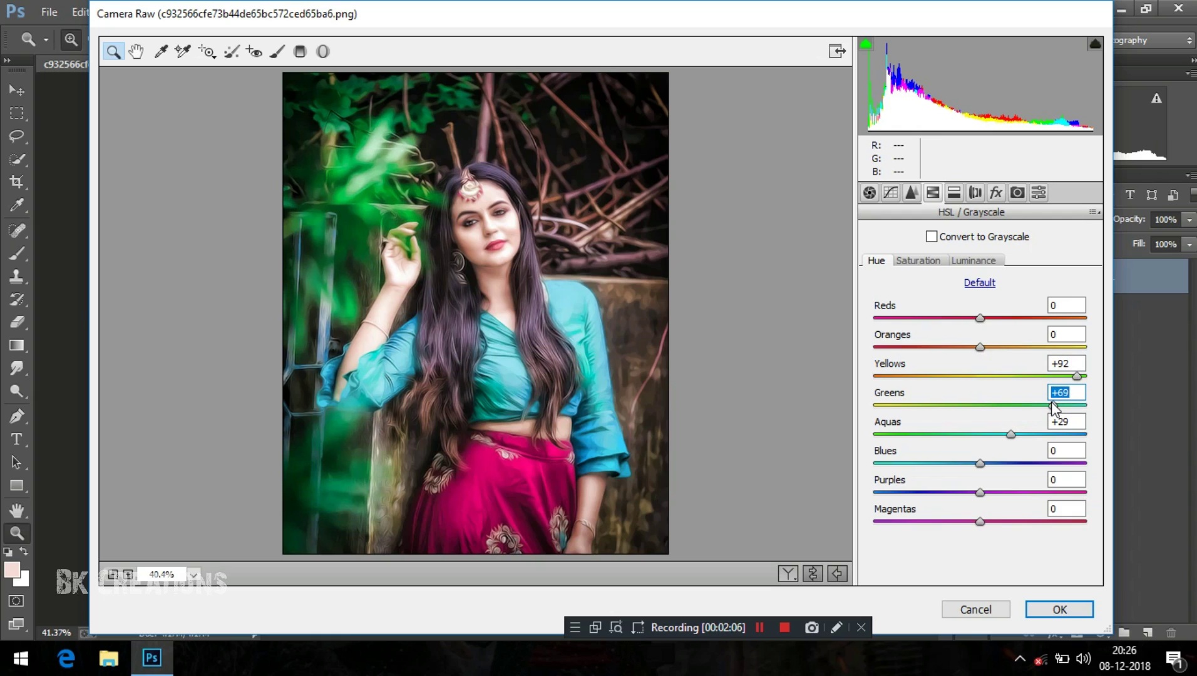
# Step: Set the Greens saturation to +9 and the post-crop vignetting amount to -16, and apply the Camera Raw filter
pyautogui.click(918, 260)
pyautogui.moveTo(981, 405)
pyautogui.mouseDown()
pyautogui.moveTo(1031, 412)
pyautogui.moveTo(944, 412)
pyautogui.moveTo(1000, 414)
pyautogui.moveTo(990, 413)
pyautogui.mouseUp()
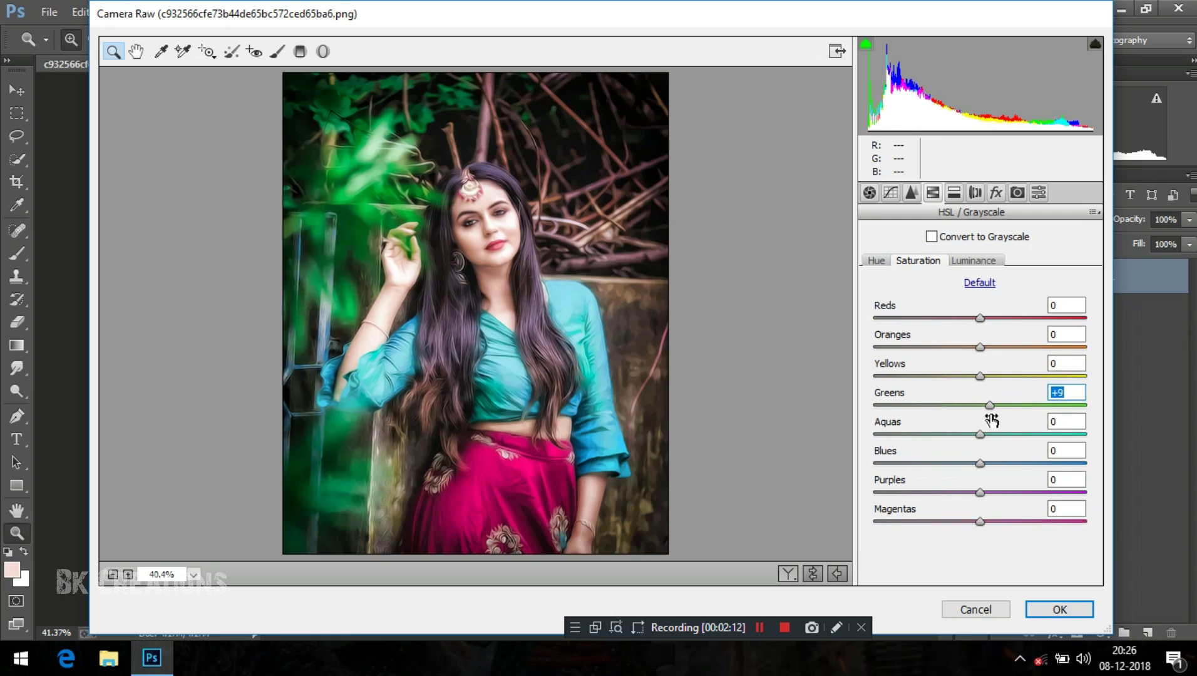
pyautogui.click(996, 193)
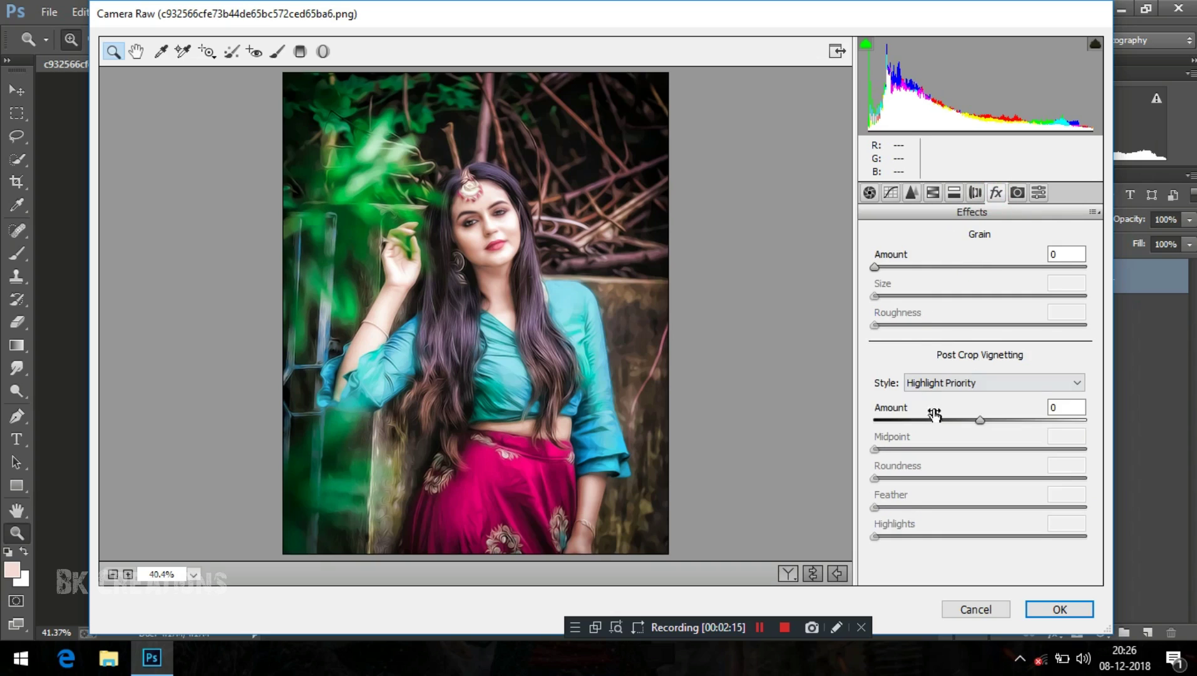
pyautogui.moveTo(976, 424); pyautogui.dragTo(959, 423)
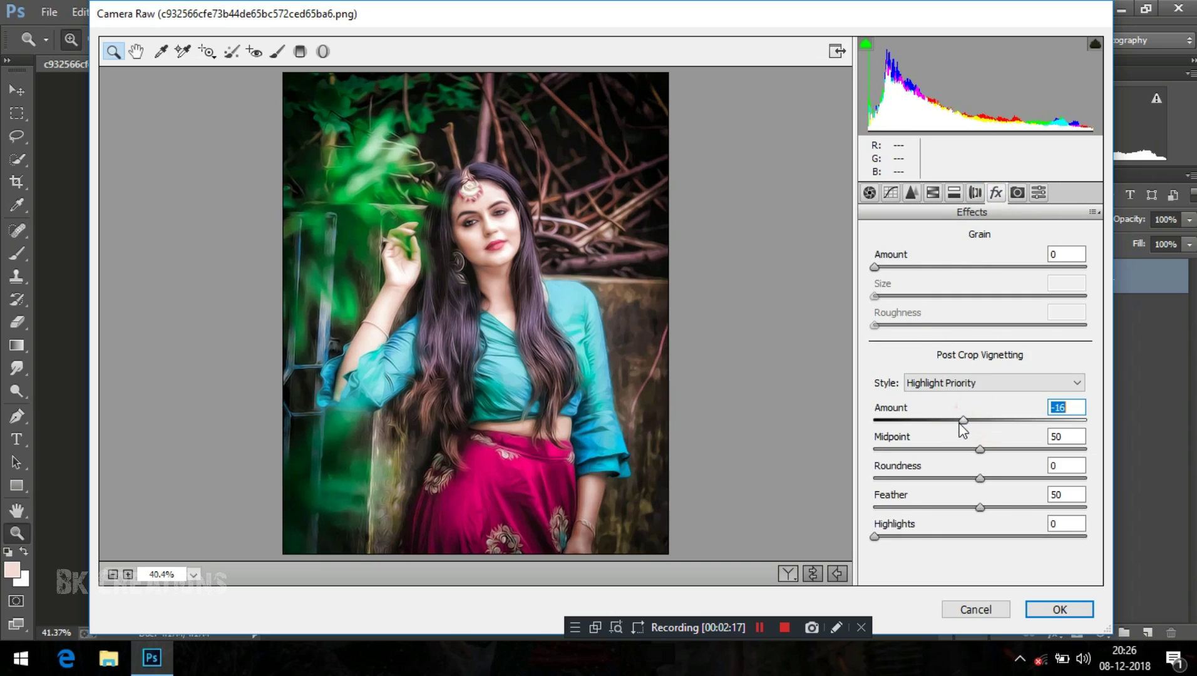
pyautogui.click(1040, 610)
pyautogui.moveTo(500, 213); pyautogui.dragTo(510, 256)
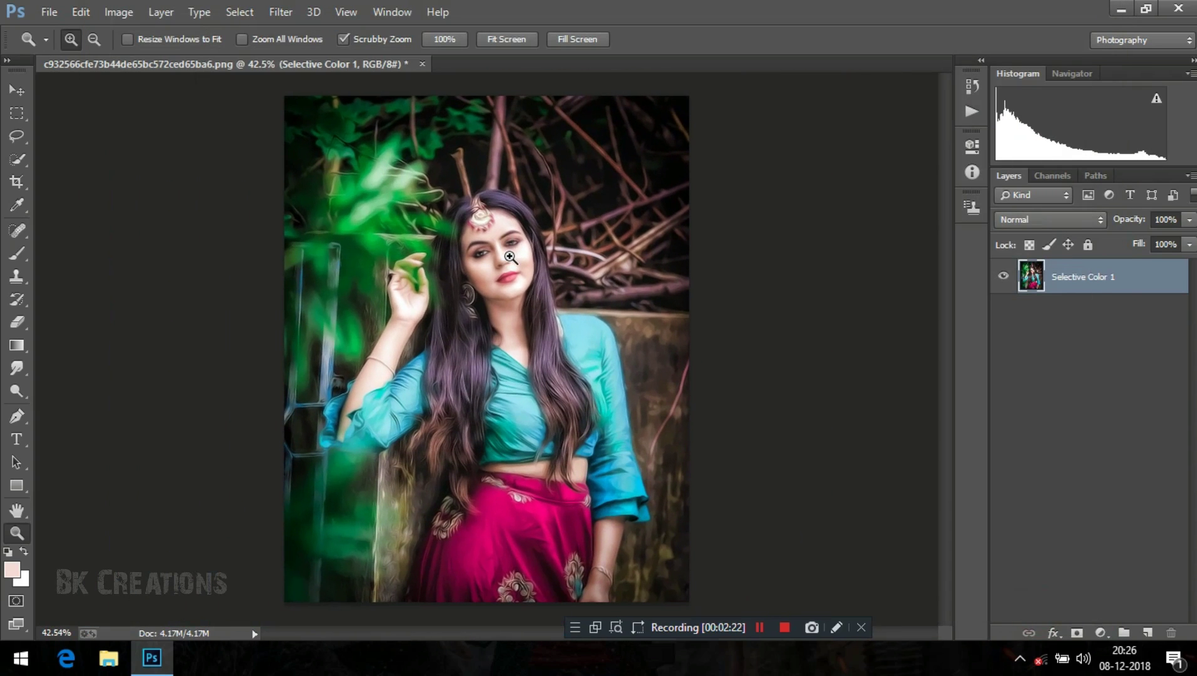
pyautogui.click(771, 598)
pyautogui.moveTo(373, 203)
pyautogui.mouseDown()
pyautogui.moveTo(401, 227)
pyautogui.moveTo(364, 181)
pyautogui.mouseUp()
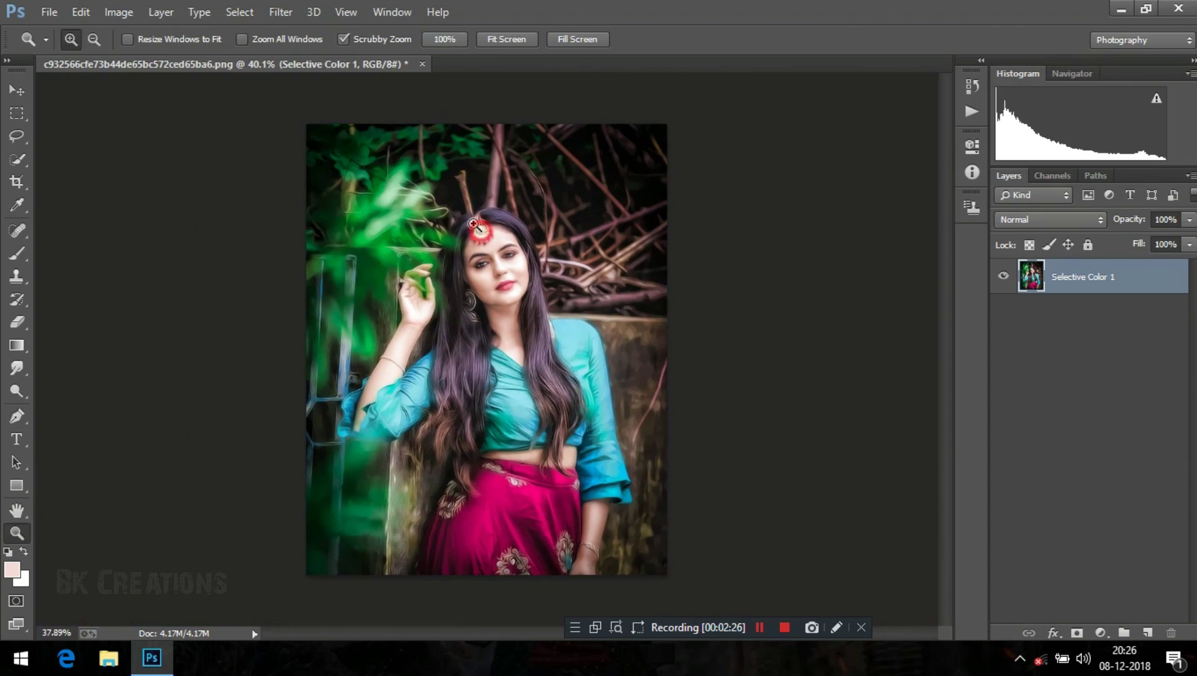